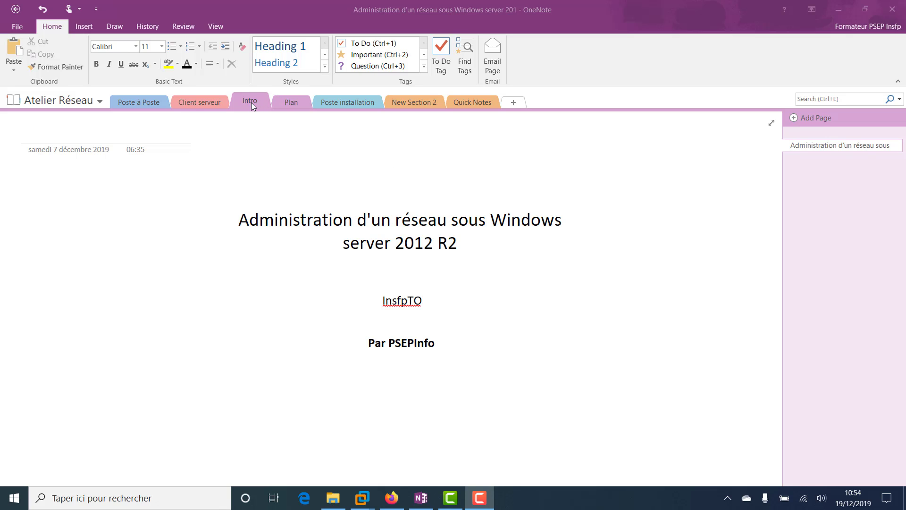
Step: Show the Client / Serveur network diagram, and switch to the SRVDC machine in VMware Workstation, dismissing the removable devices hint
left_click(191, 102)
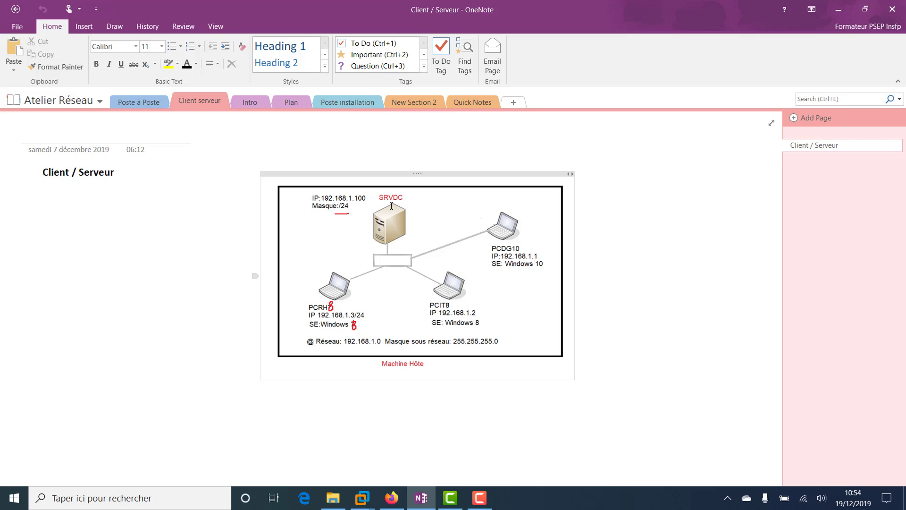
left_click(363, 501)
left_click(460, 439)
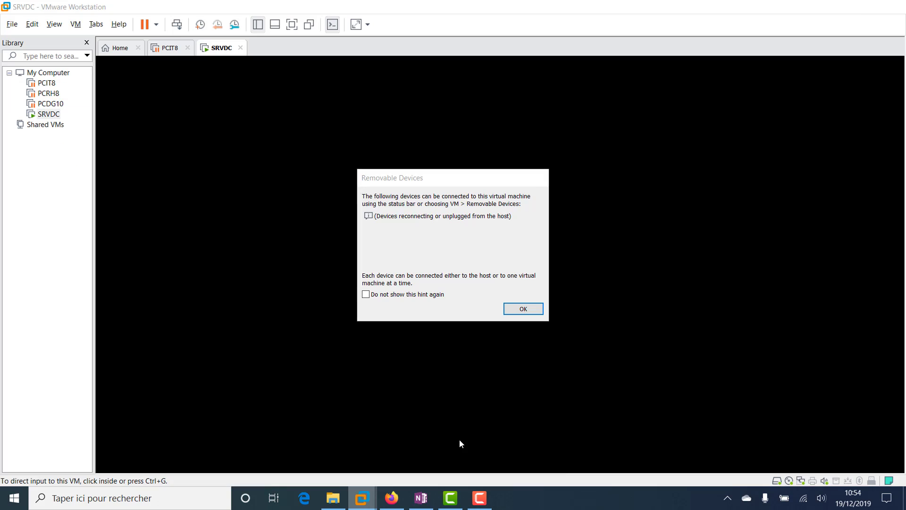
left_click(521, 309)
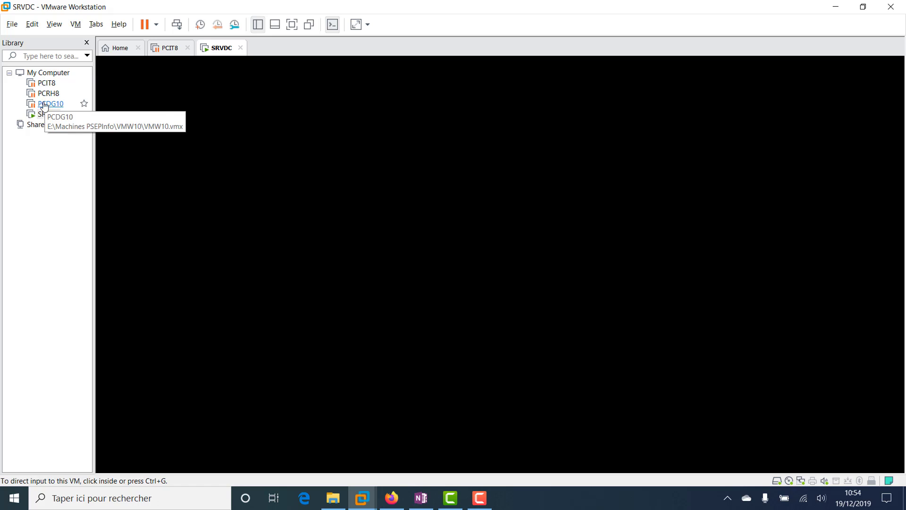
Step: Resume the suspended PCIT8 virtual machine, and return to SRVDC with the machine library hidden
left_click(44, 84)
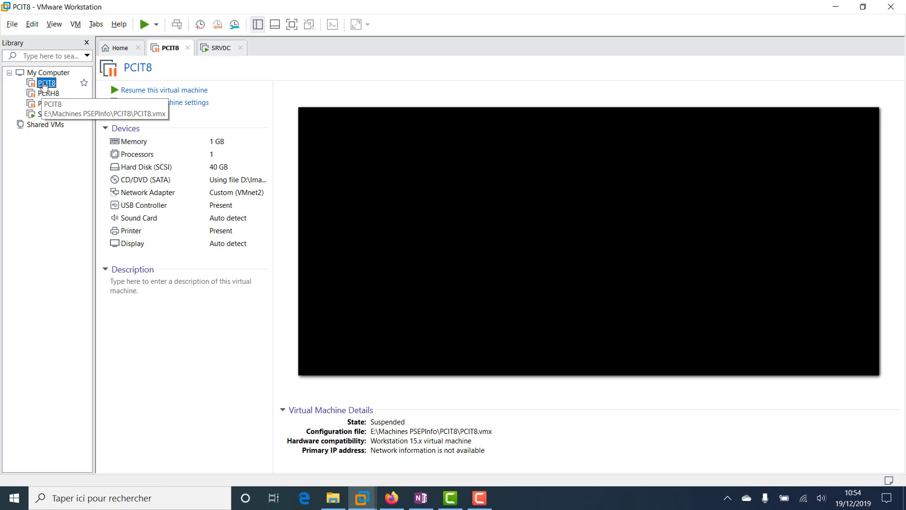
left_click(145, 24)
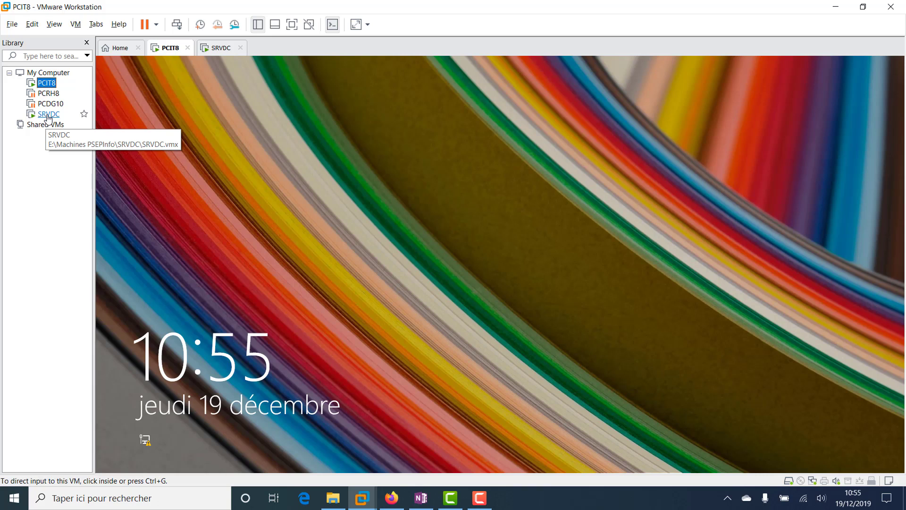
left_click(48, 117)
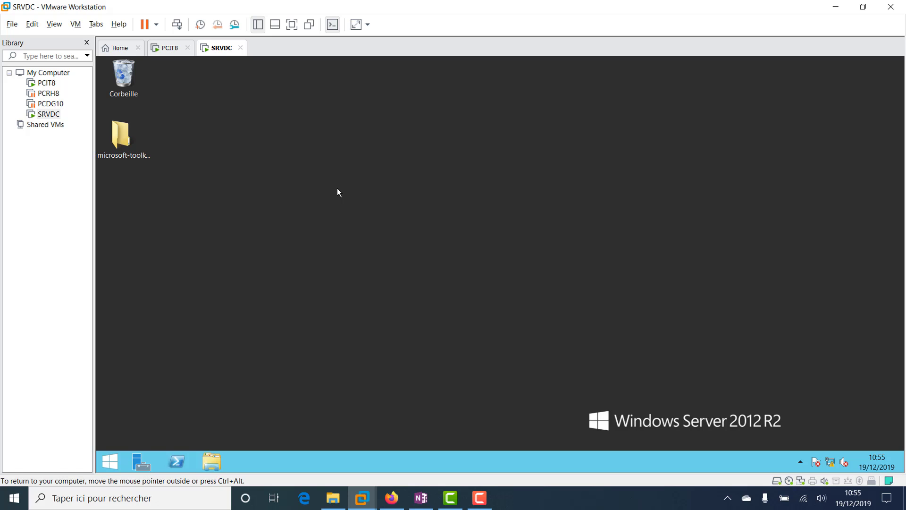
left_click(86, 42)
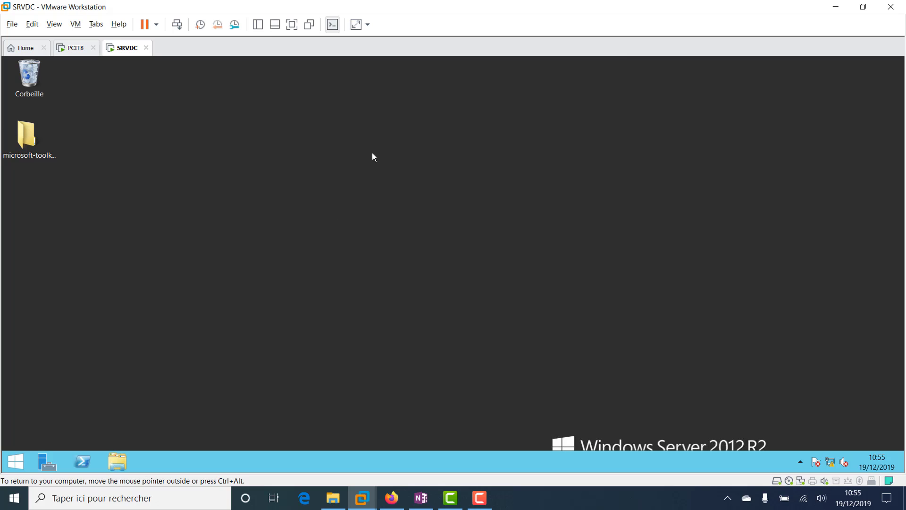
Step: Open Gestionnaire de serveur on SRVDC, maximize it to view its dashboard, and close it
left_click(41, 463)
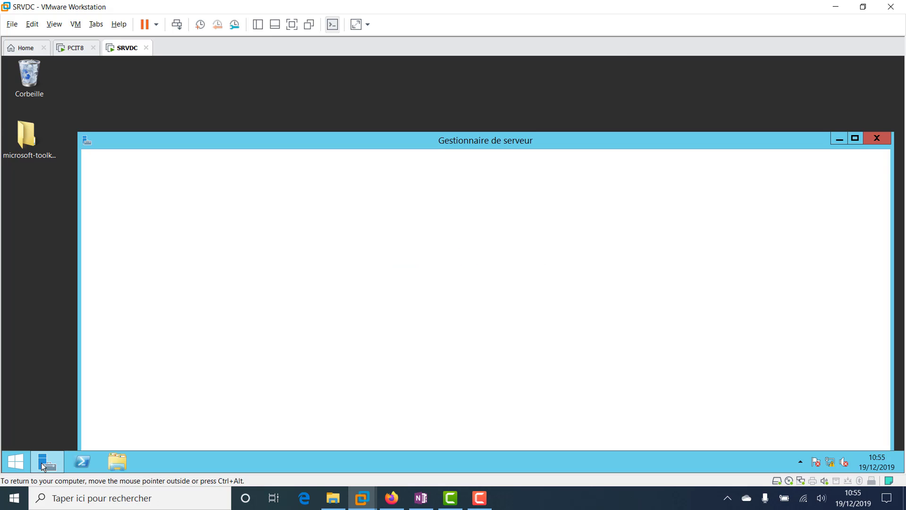
left_click(860, 136)
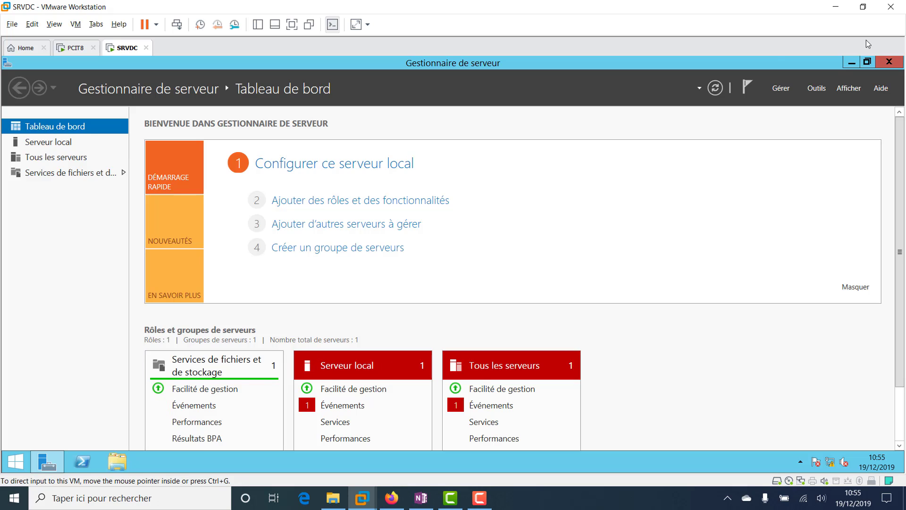
left_click(889, 62)
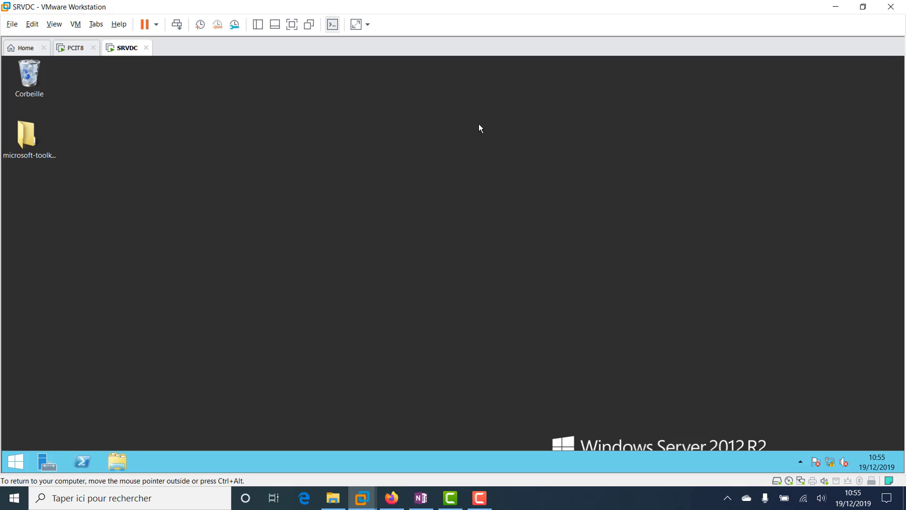
Step: Sign in to the Admin account on PCIT8 by entering the account password
left_click(74, 47)
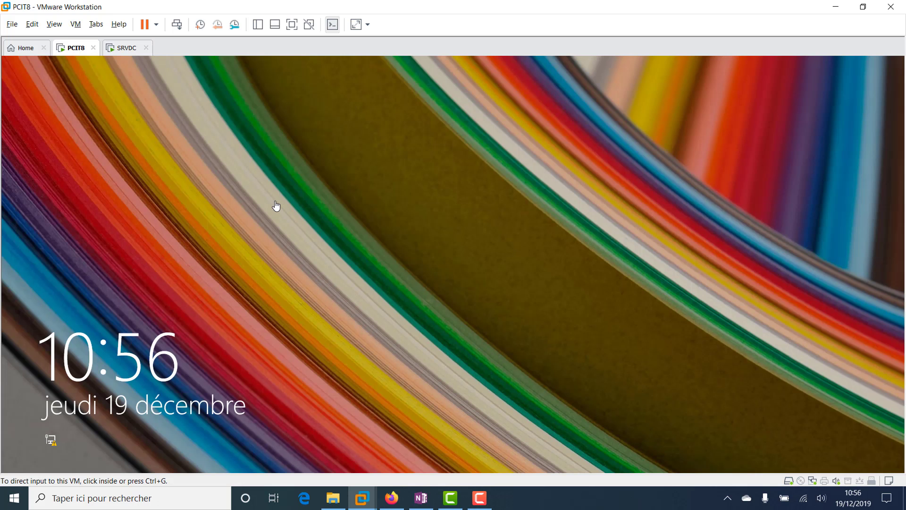
left_click(276, 206)
left_click(650, 326)
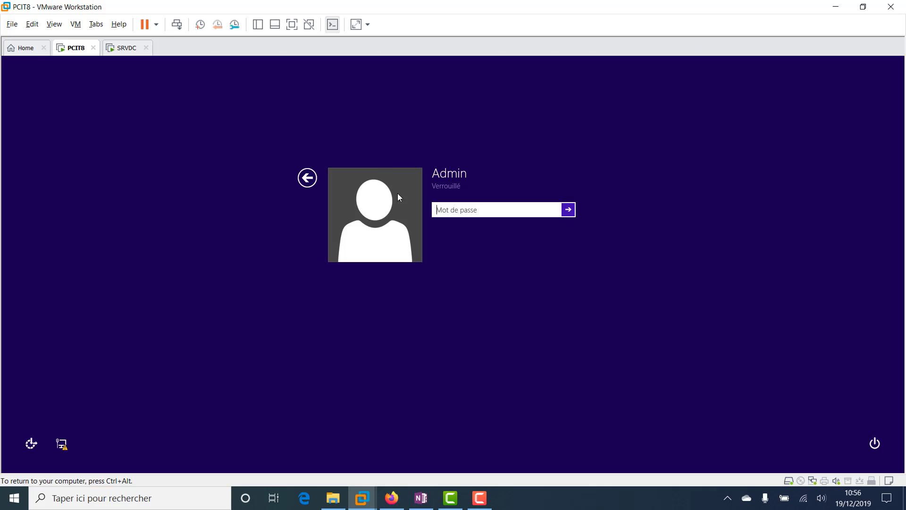
left_click(569, 210)
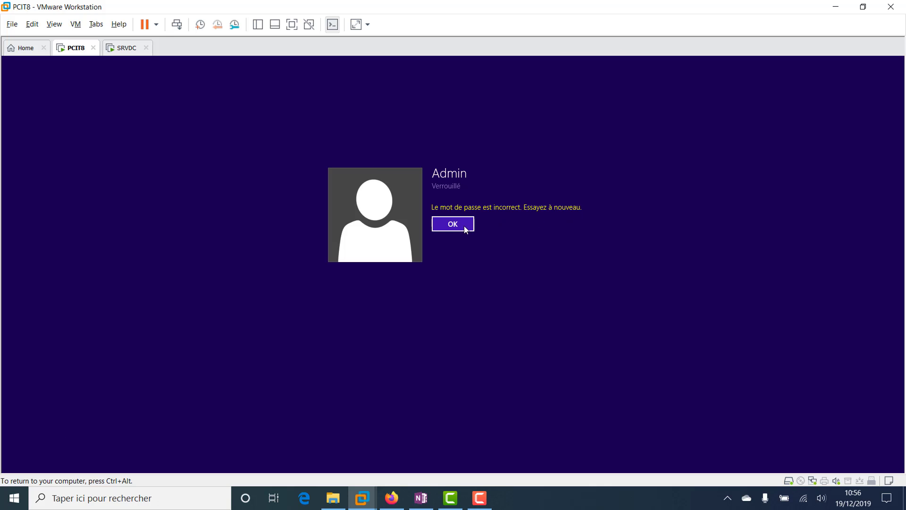
left_click(454, 224)
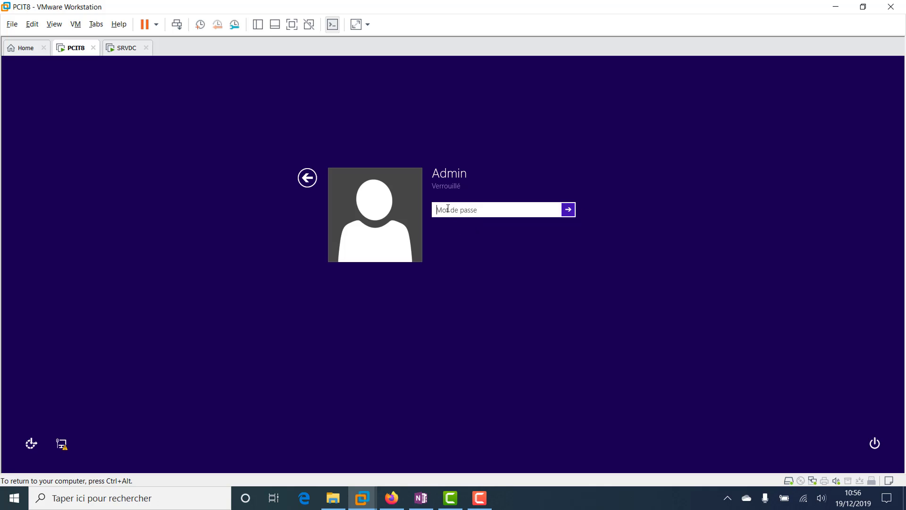
type("********")
key("Return")
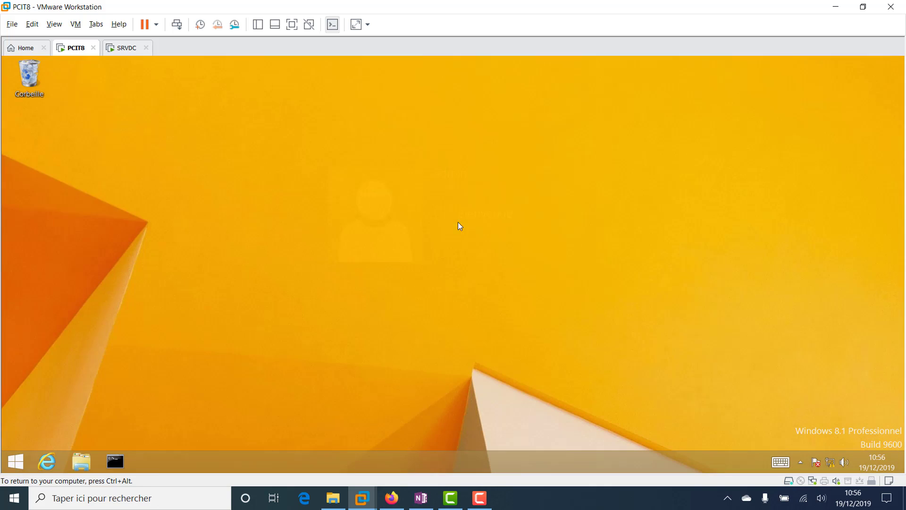
Step: Compare the start screens of PCIT8 and SRVDC, and return to the SRVDC desktop
left_click(16, 460)
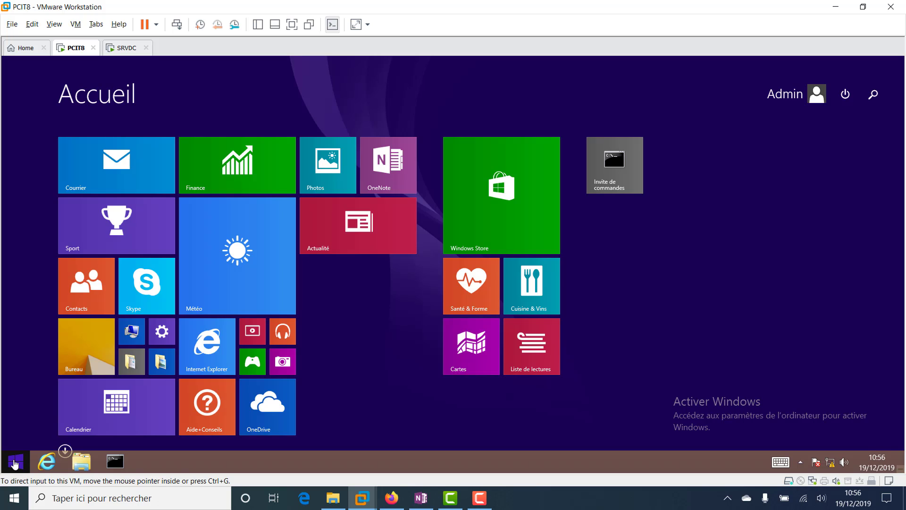
left_click(116, 53)
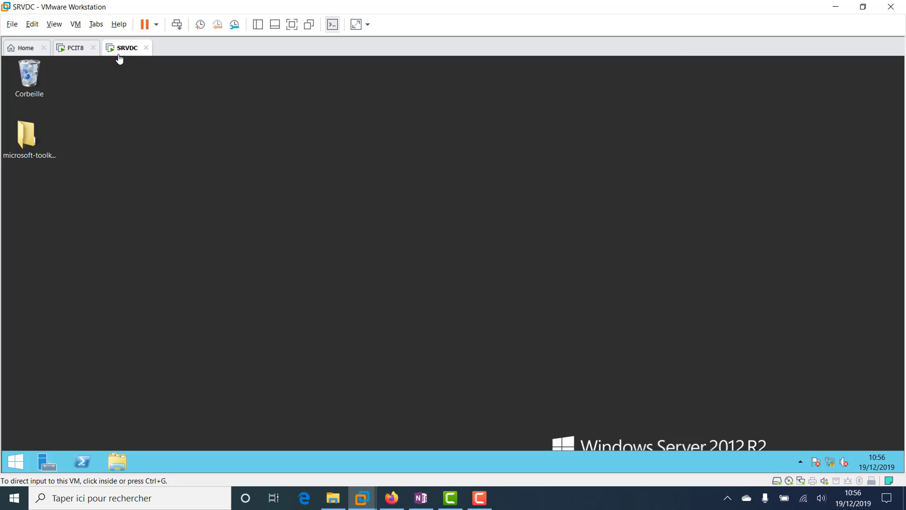
left_click(20, 462)
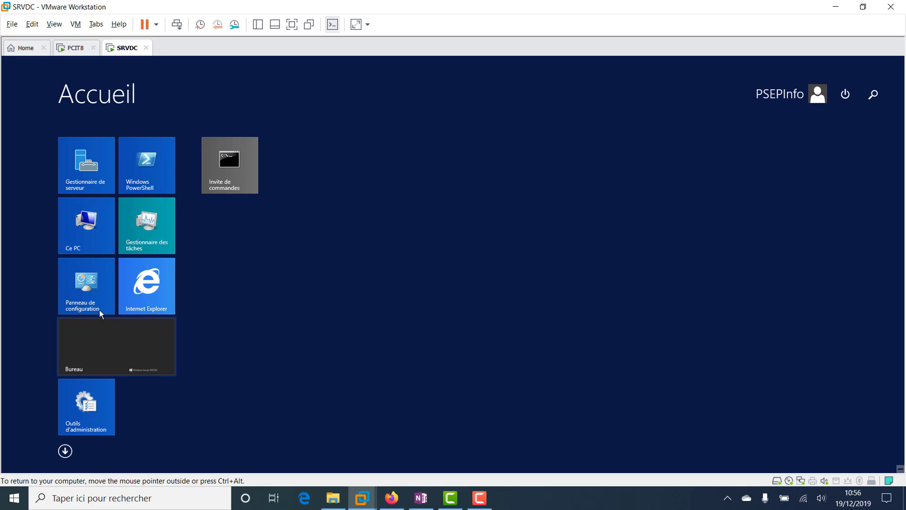
left_click(109, 355)
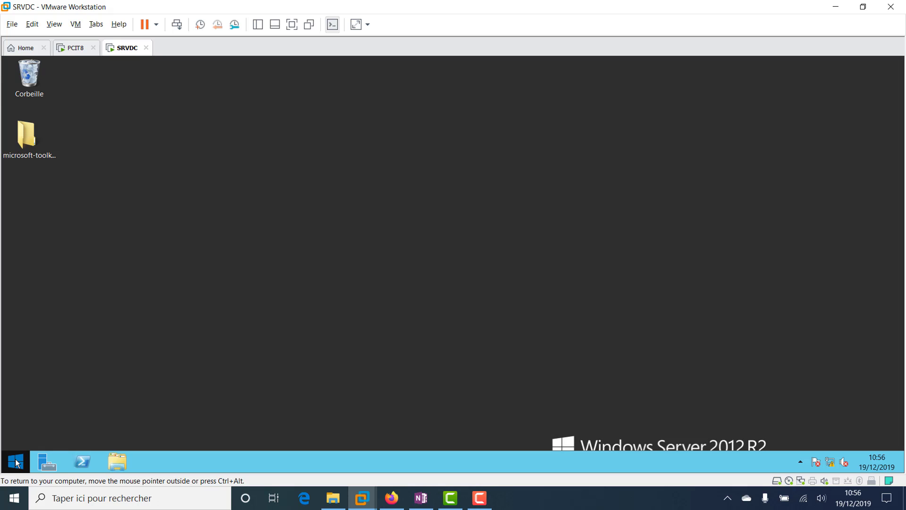
Step: Open Ce PC from the SRVDC start screen to view its folders and drives, and close the window
left_click(17, 462)
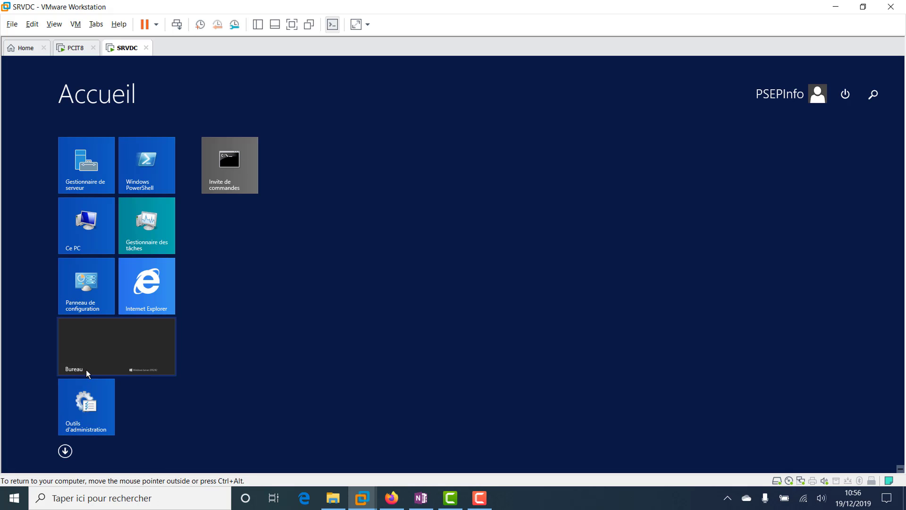
left_click(78, 239)
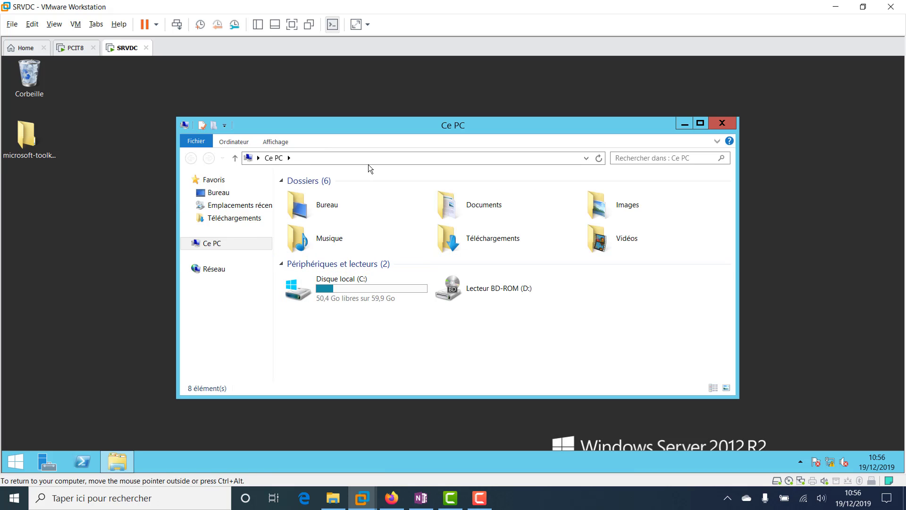
left_click(726, 126)
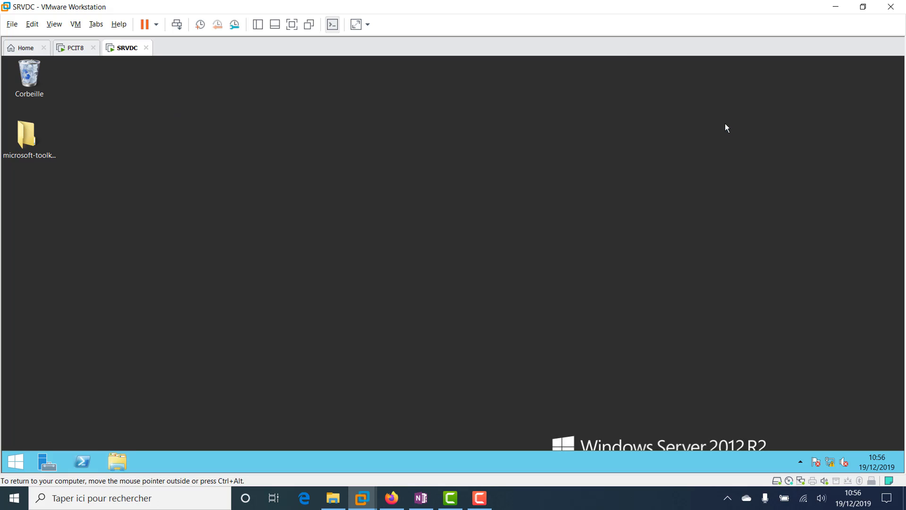
Step: View the power options on the SRVDC start screen, and sign out of the current account
left_click(16, 461)
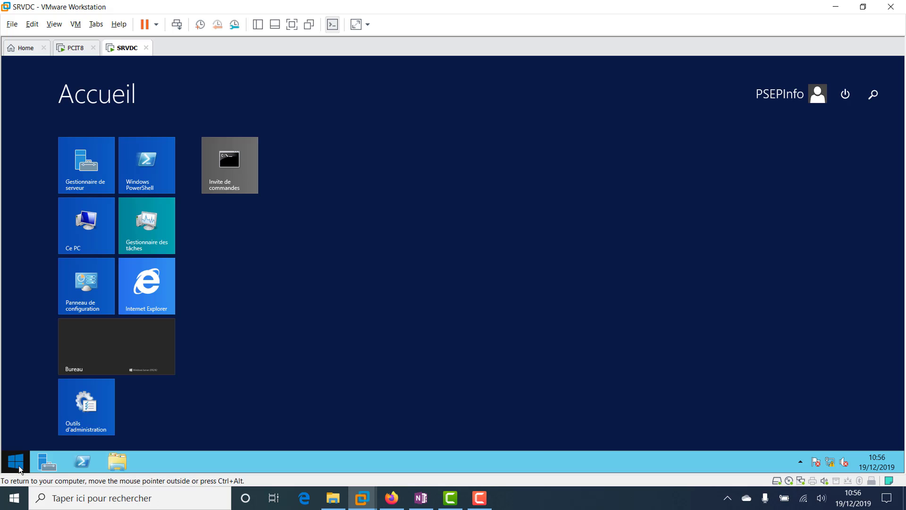
left_click(849, 97)
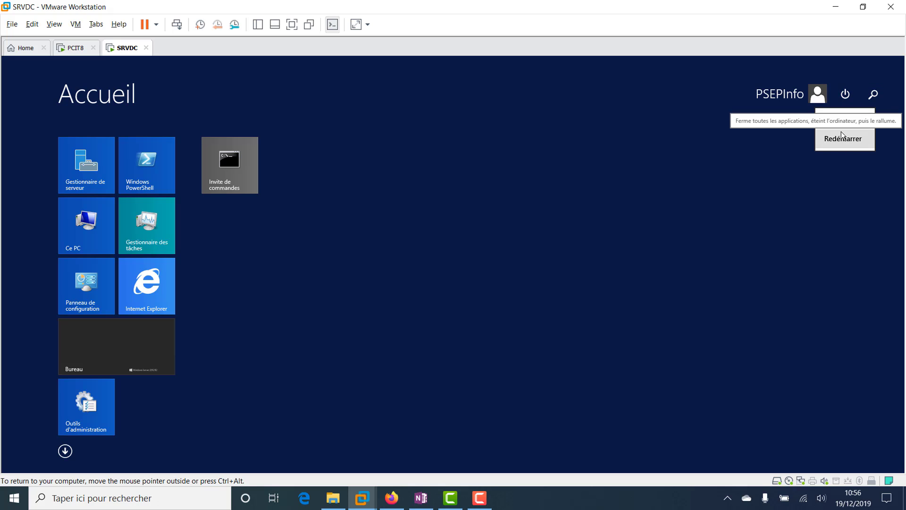
left_click(803, 92)
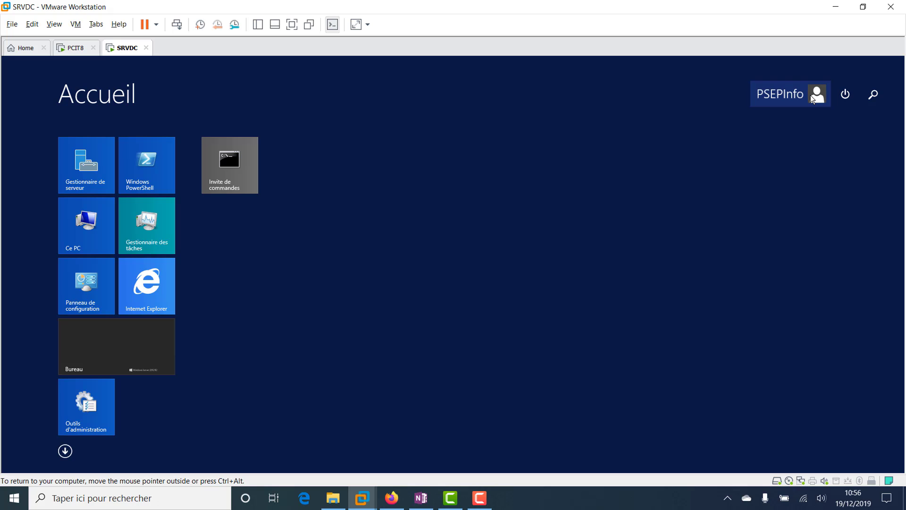
left_click(812, 97)
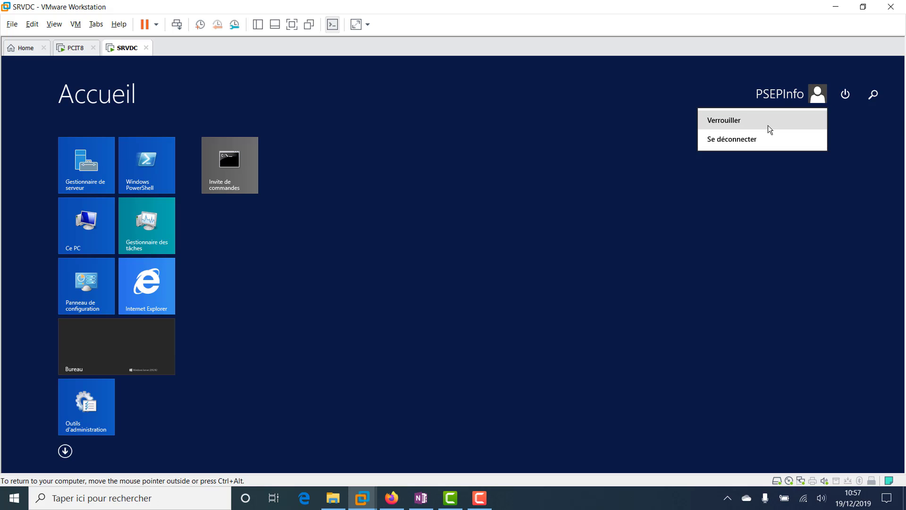
left_click(725, 140)
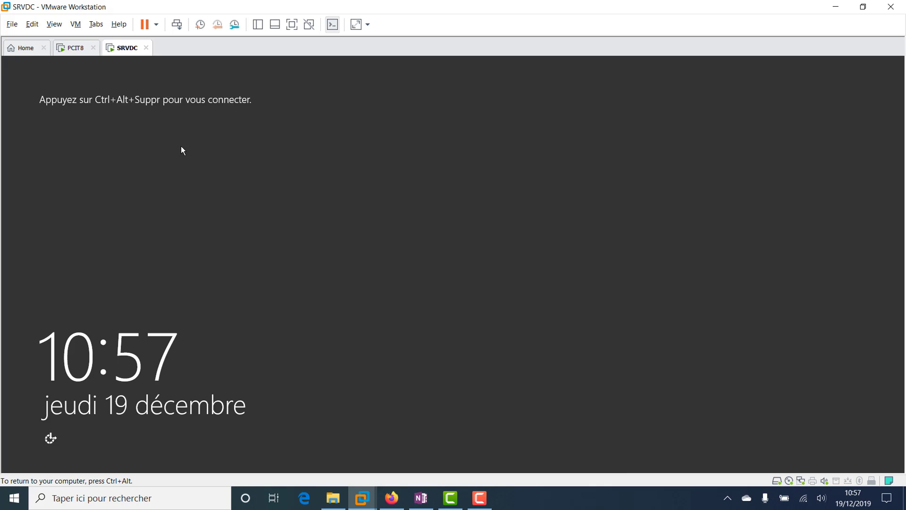
Step: Send the secure attention sequence to SRVDC's lock screen to reach the account selection
key("ctrl+alt")
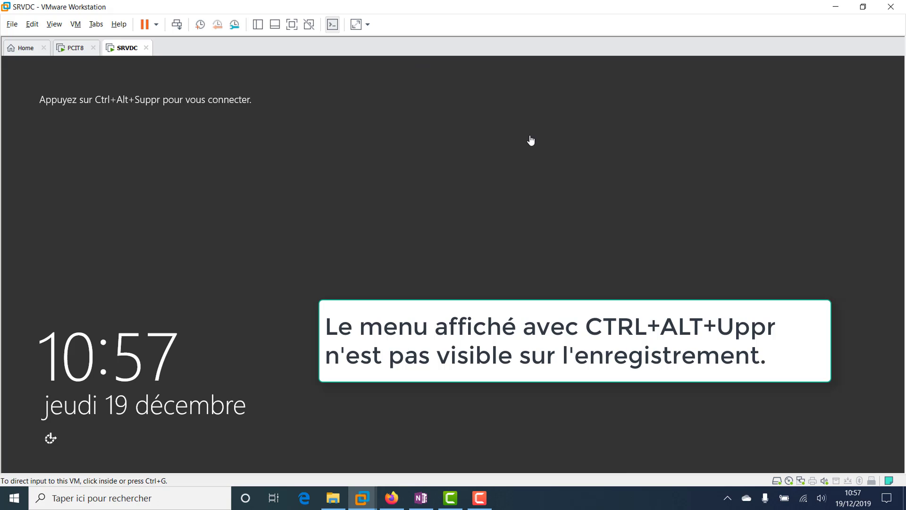
left_click(316, 191)
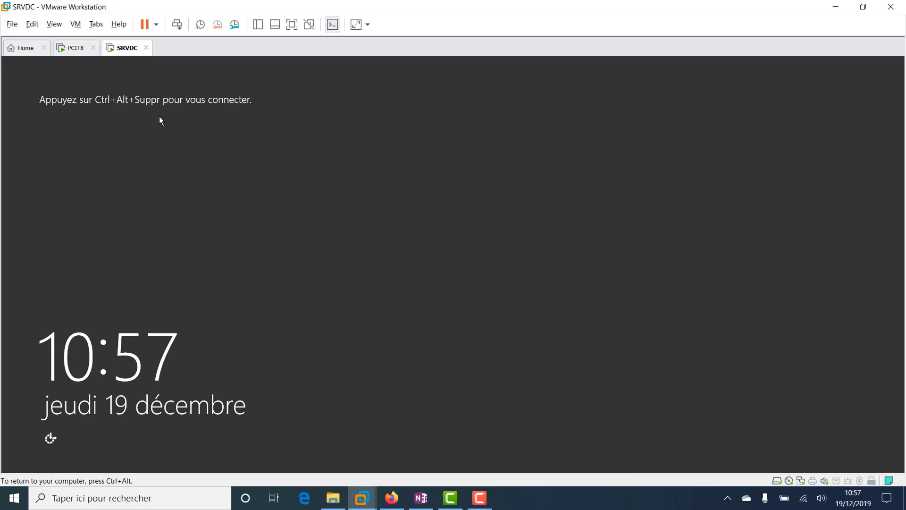
key("ctrl+alt")
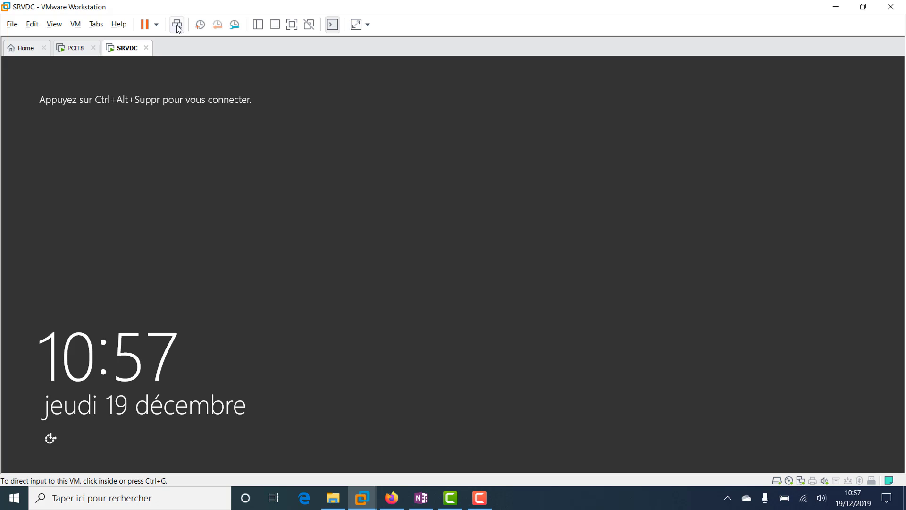
left_click(296, 182)
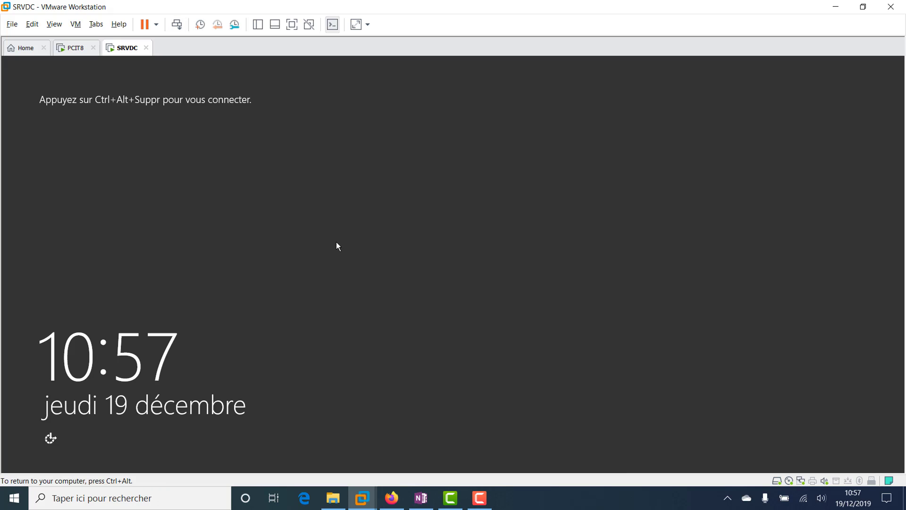
key("ctrl+alt+Insert")
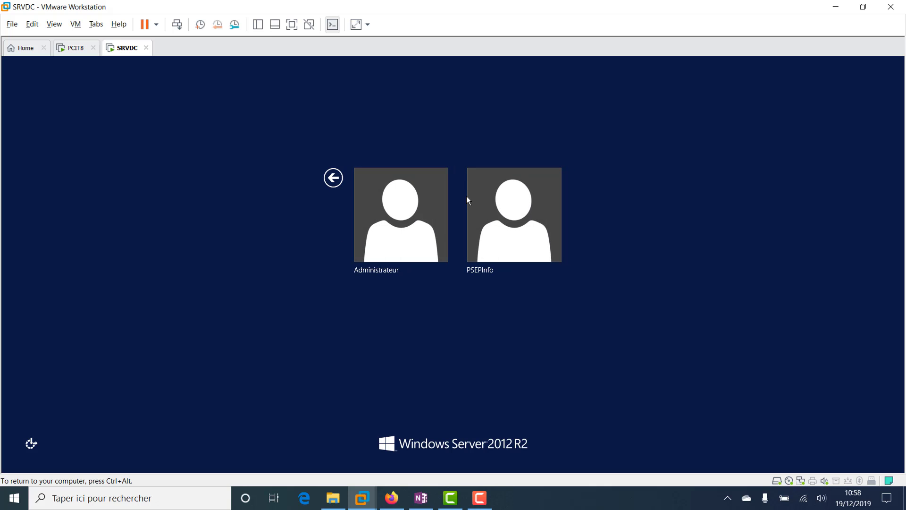
Step: Cancel the Administrateur account's required password change, and sign in to SRVDC with the PSEPInfo account instead
left_click(396, 208)
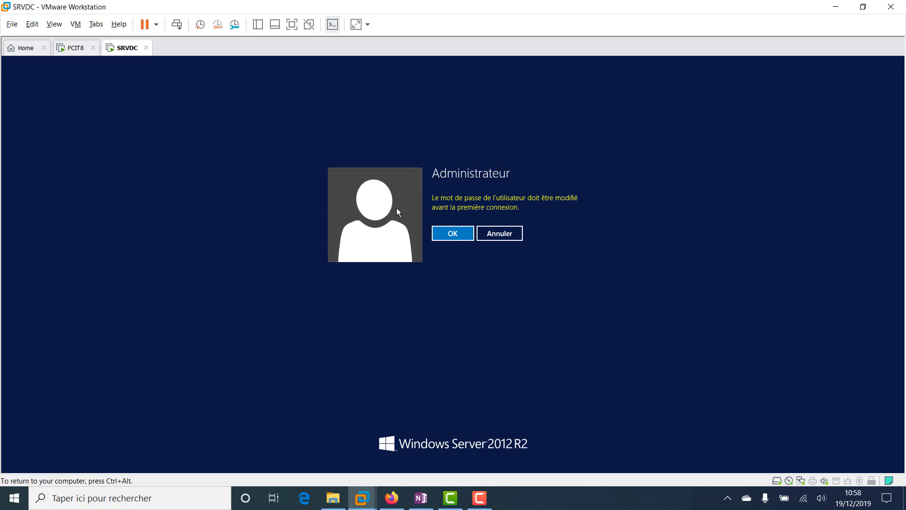
left_click(491, 234)
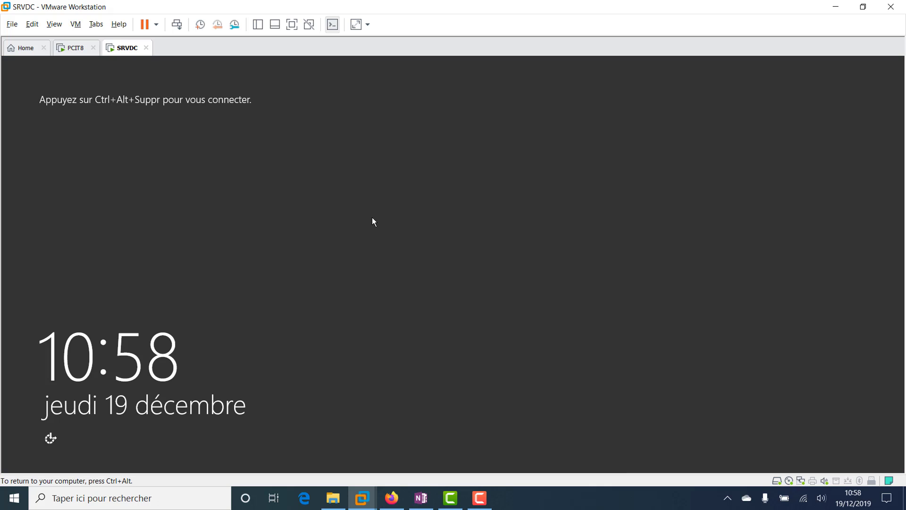
key("ctrl+alt+Insert")
left_click(522, 224)
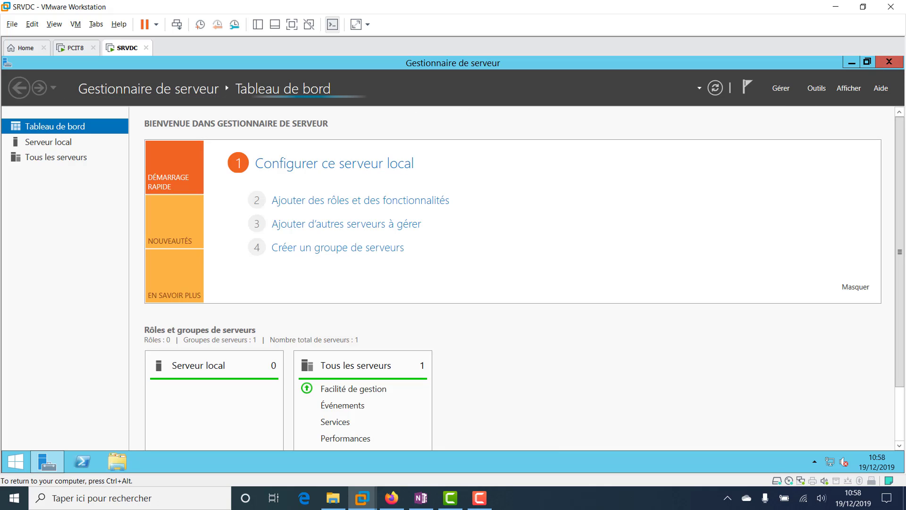
Step: Dismiss Gestionnaire de serveur, and run mmc through Exécuter with administrator approval to view its console before closing it
left_click(890, 65)
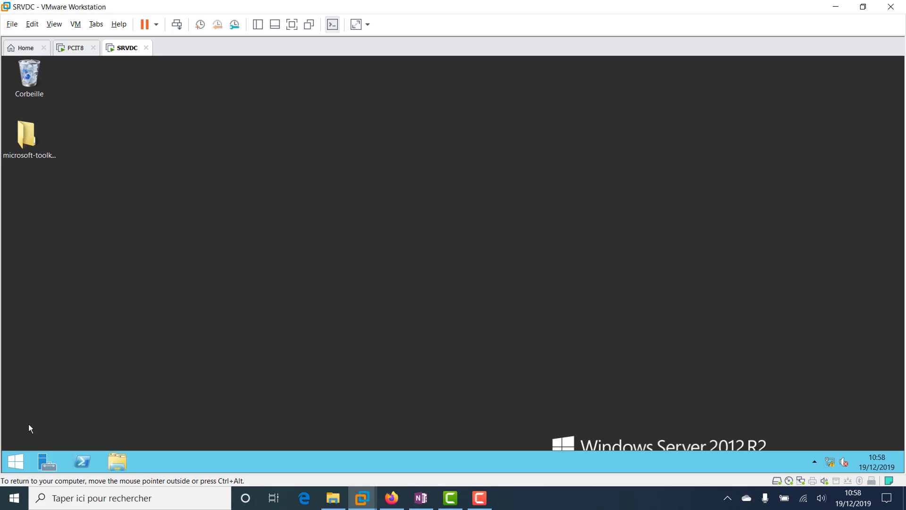
right_click(20, 462)
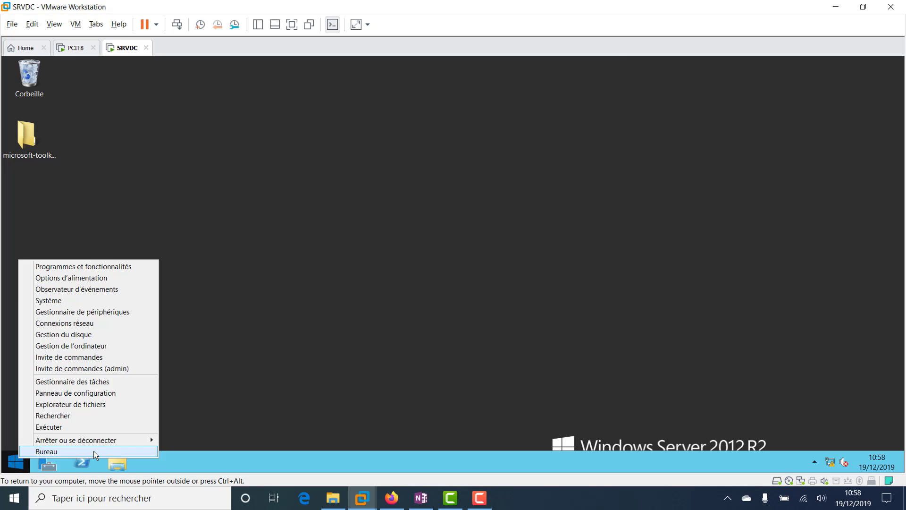
left_click(53, 427)
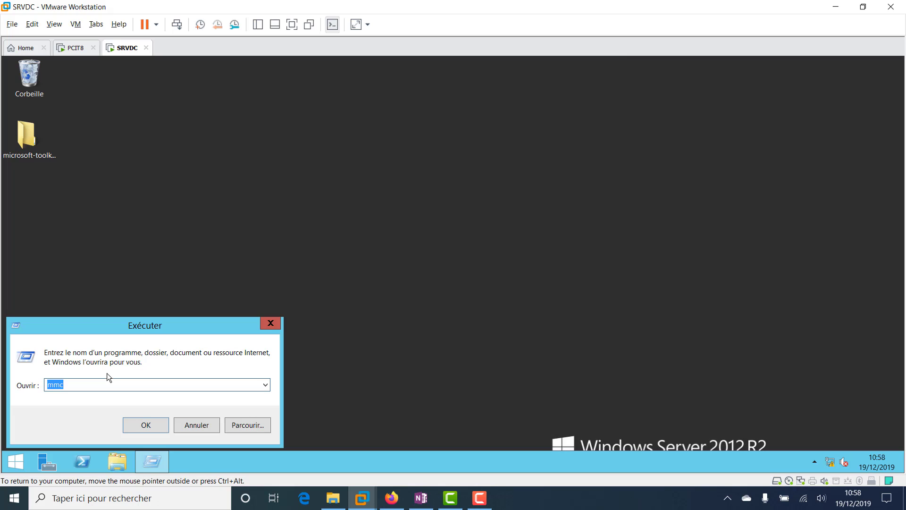
key("BackSpace")
type("mmc")
key("Return")
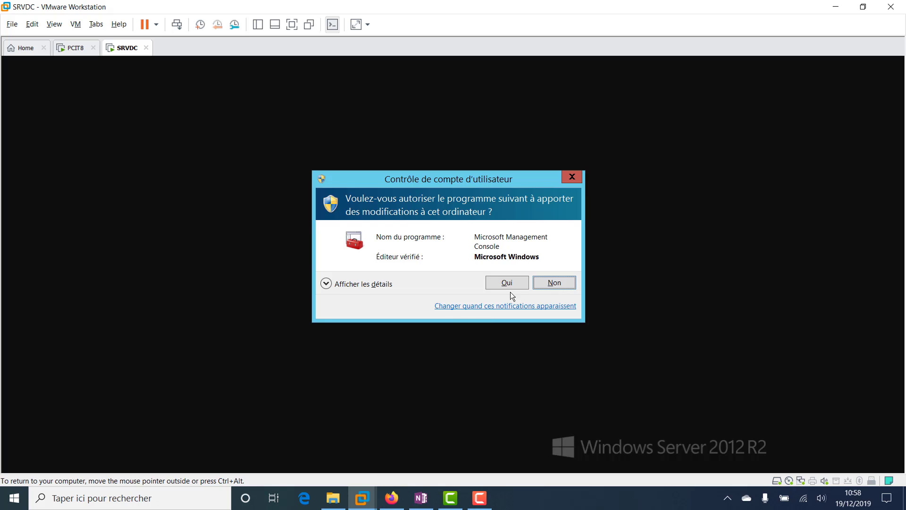
left_click(510, 282)
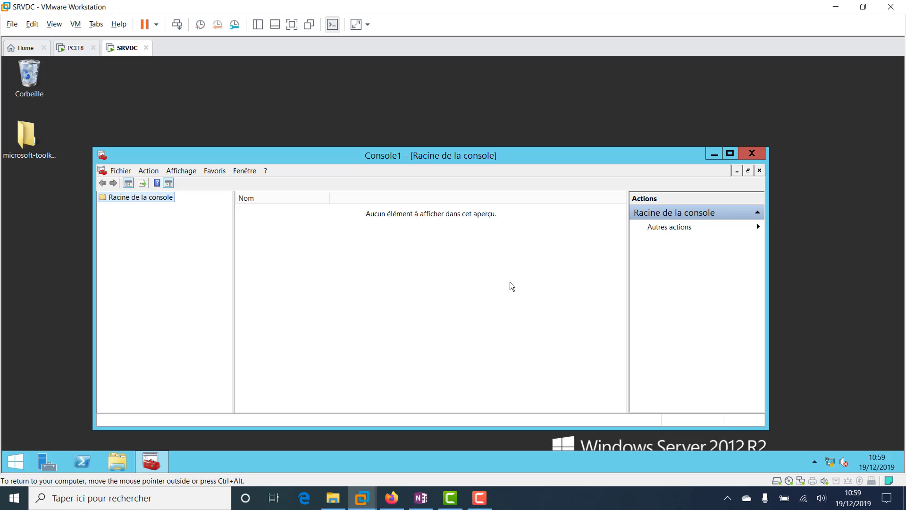
left_click(752, 153)
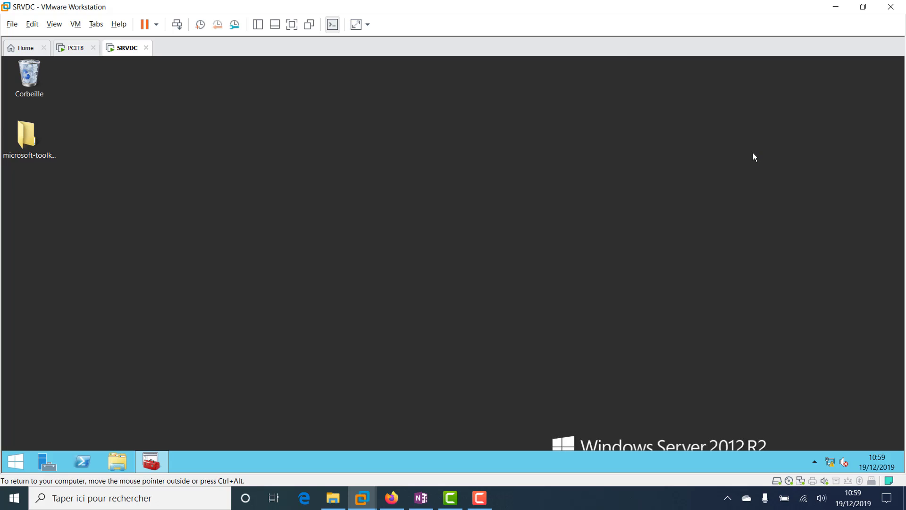
Step: Open the standard Invite de commandes without administrator rights, and close it with the exit command
right_click(13, 462)
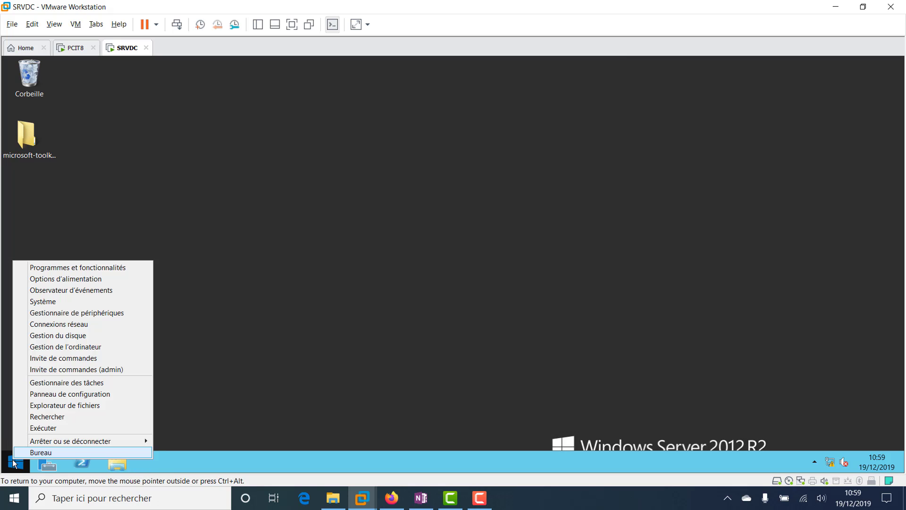
left_click(74, 360)
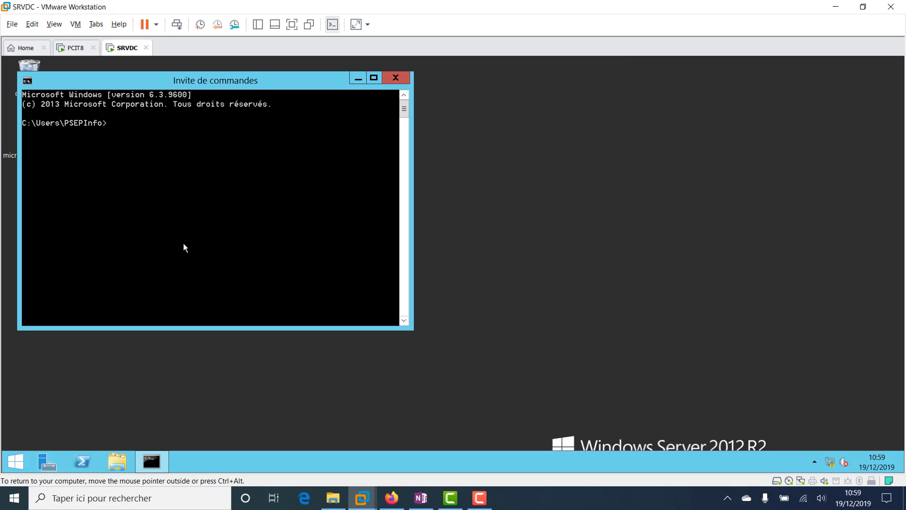
type("exit")
key("Return")
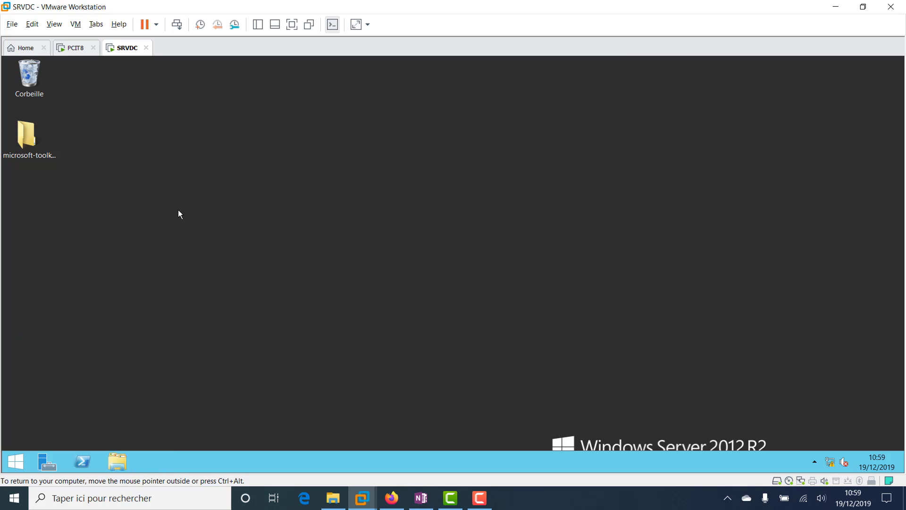
Step: Open Gestion de l'ordinateur, and arrange its window with a wider console tree so the full item names are readable
right_click(15, 461)
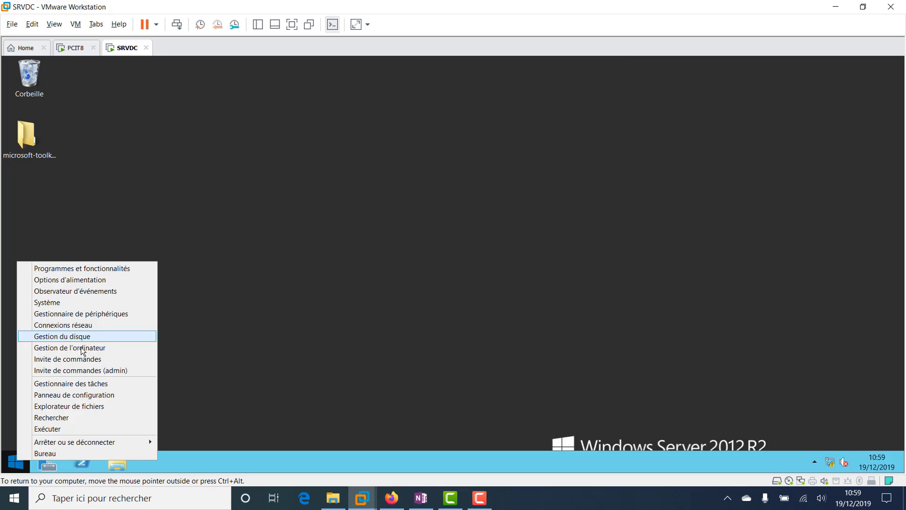
left_click(109, 350)
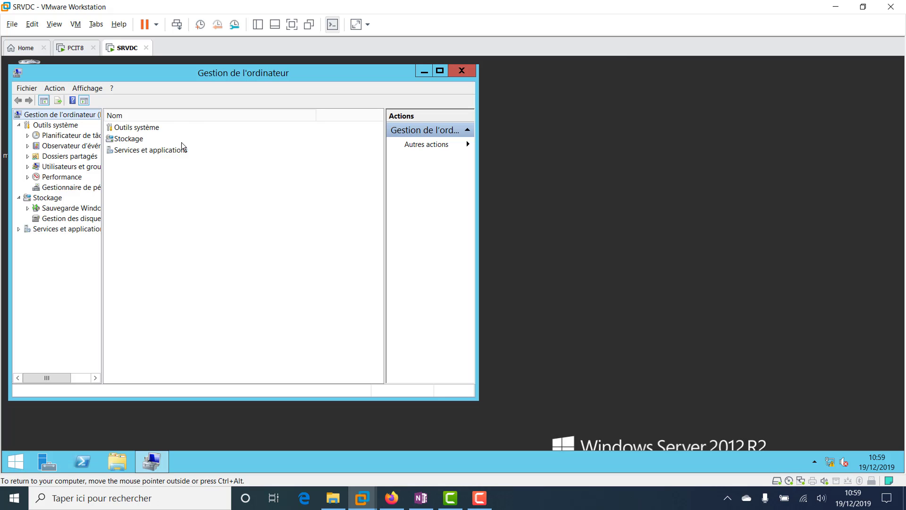
left_click_drag(182, 75, 350, 95)
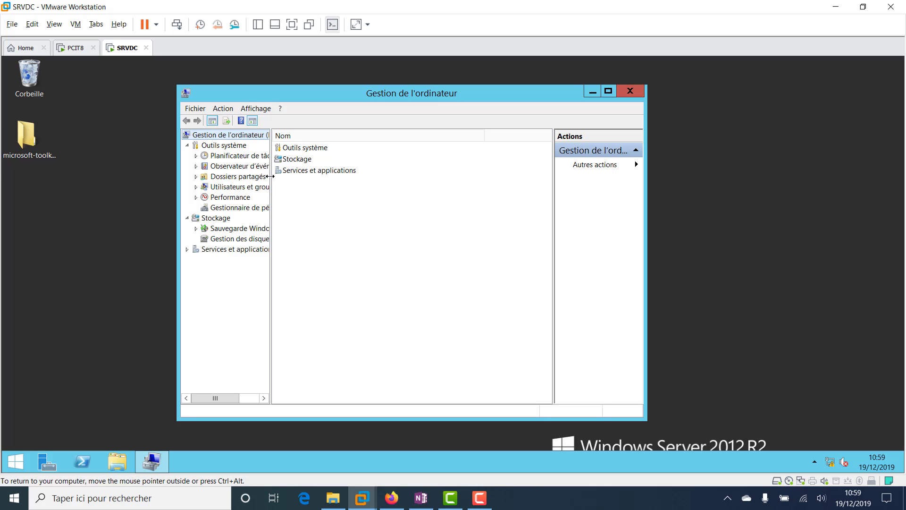
left_click_drag(271, 176, 364, 175)
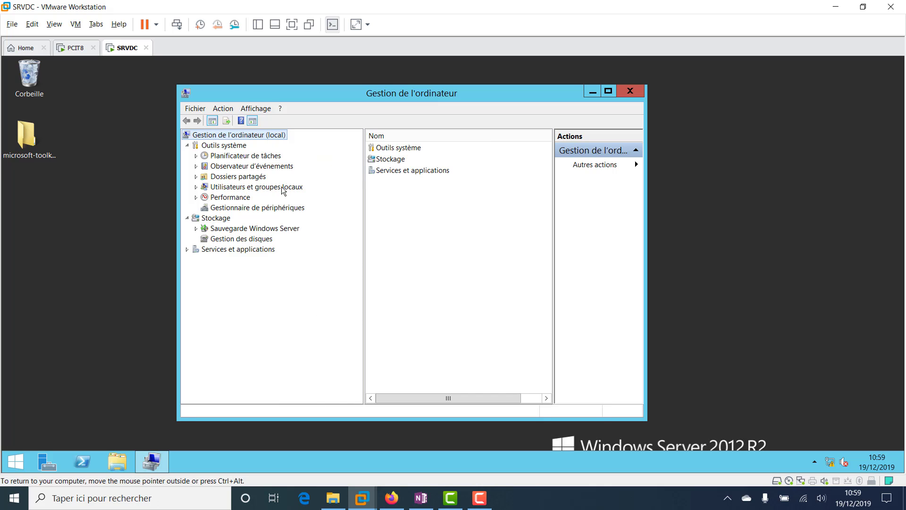
Step: Expand Utilisateurs et groupes locaux and view Gestion des disques before closing Gestion de l'ordinateur
left_click(196, 187)
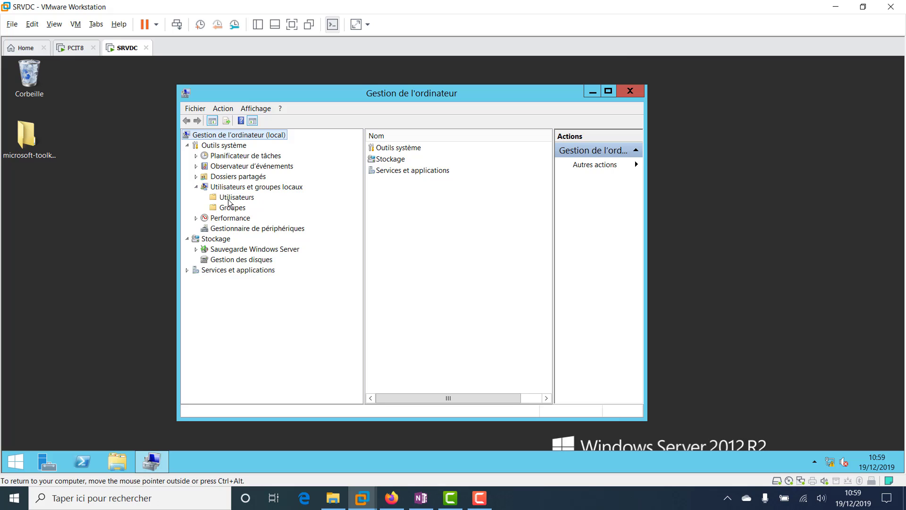
left_click(232, 261)
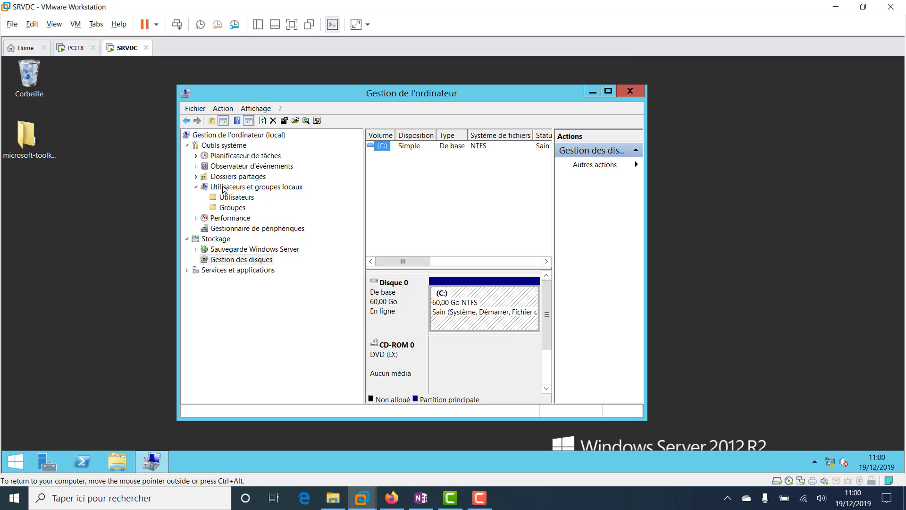
left_click(632, 91)
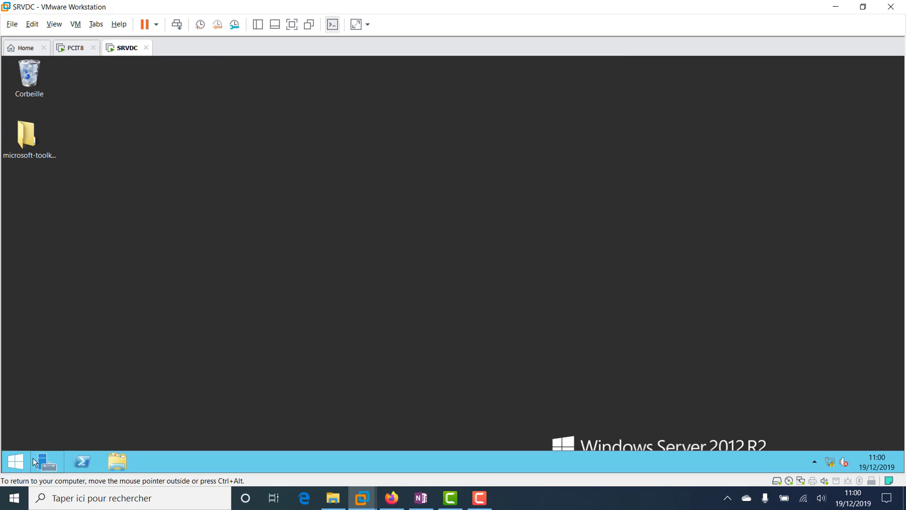
Step: Pin Invite de commandes to the SRVDC taskbar from the full applications list, and return to the desktop
left_click(18, 459)
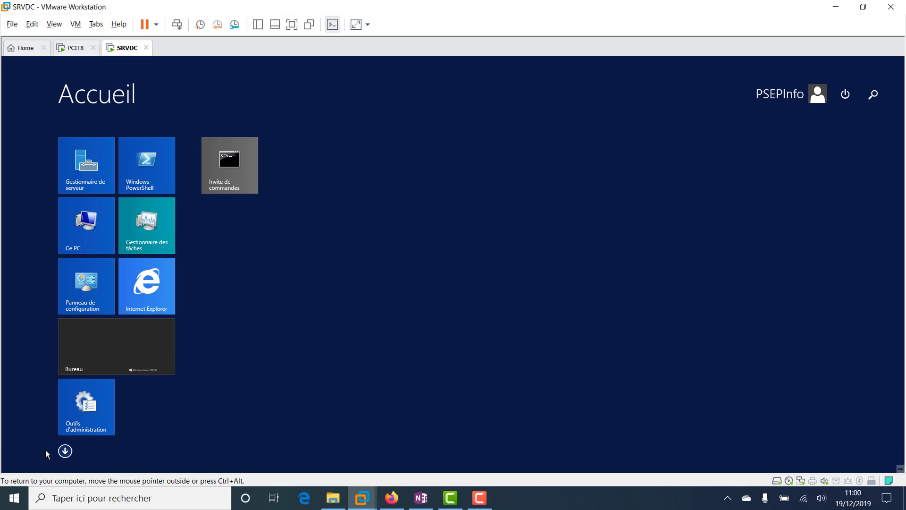
left_click(66, 452)
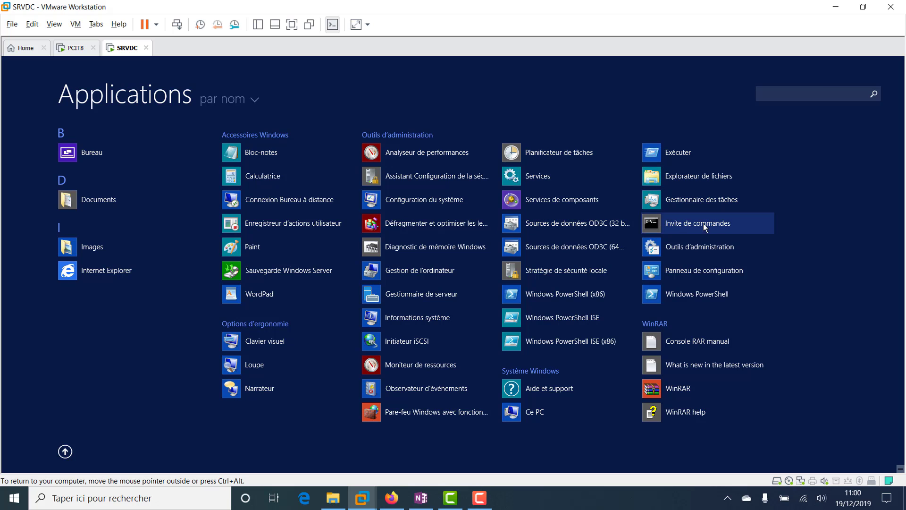
right_click(679, 228)
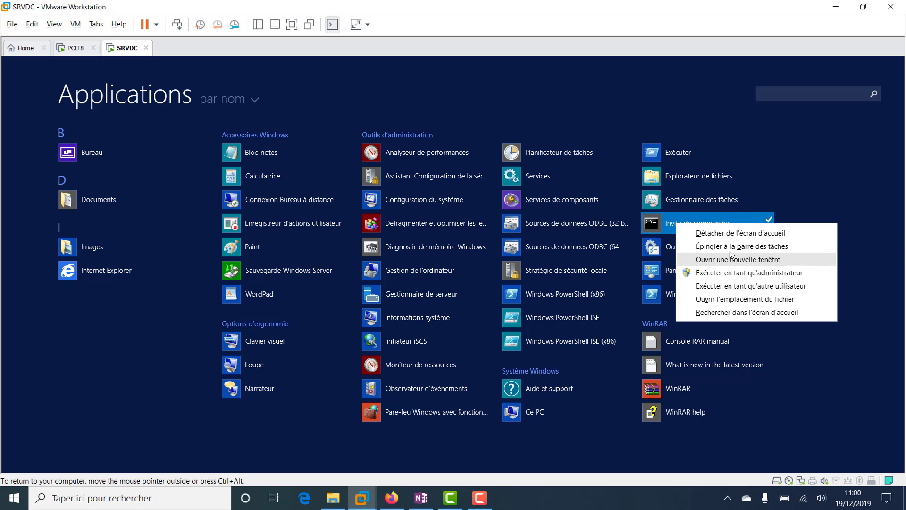
left_click(749, 246)
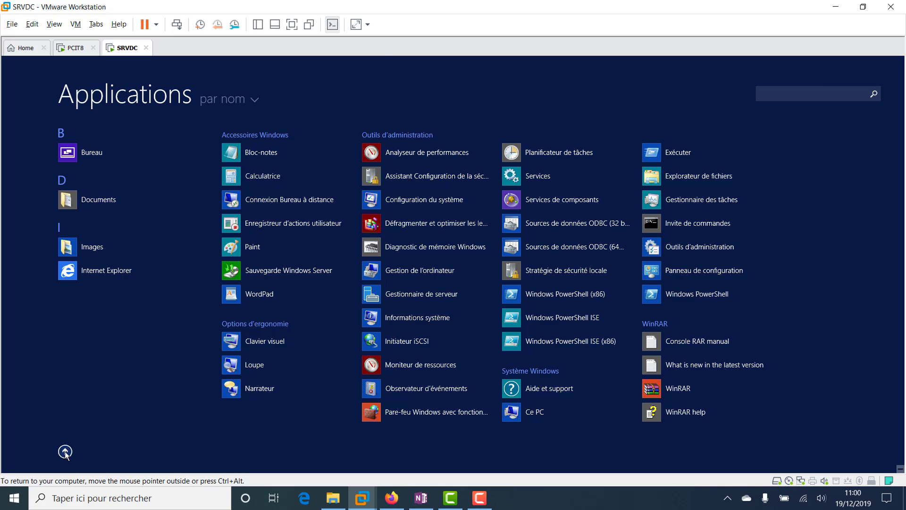
left_click(78, 160)
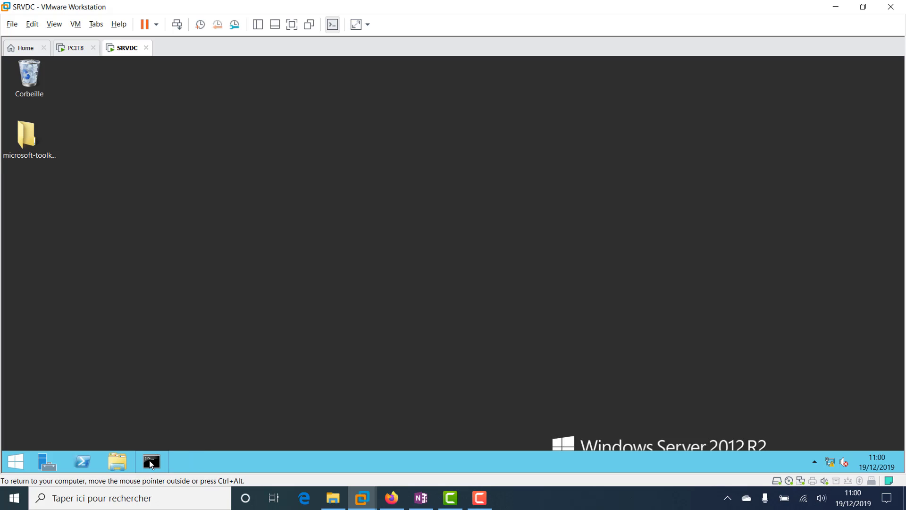
left_click(16, 463)
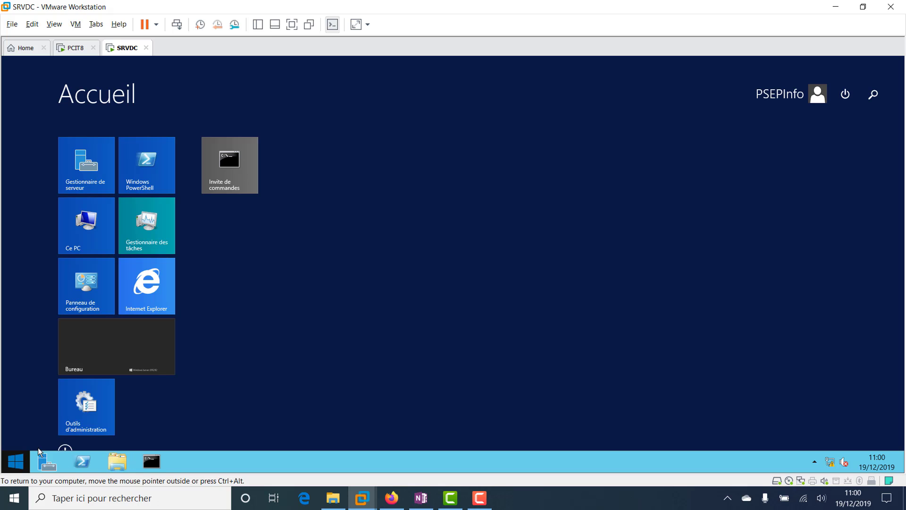
left_click(65, 449)
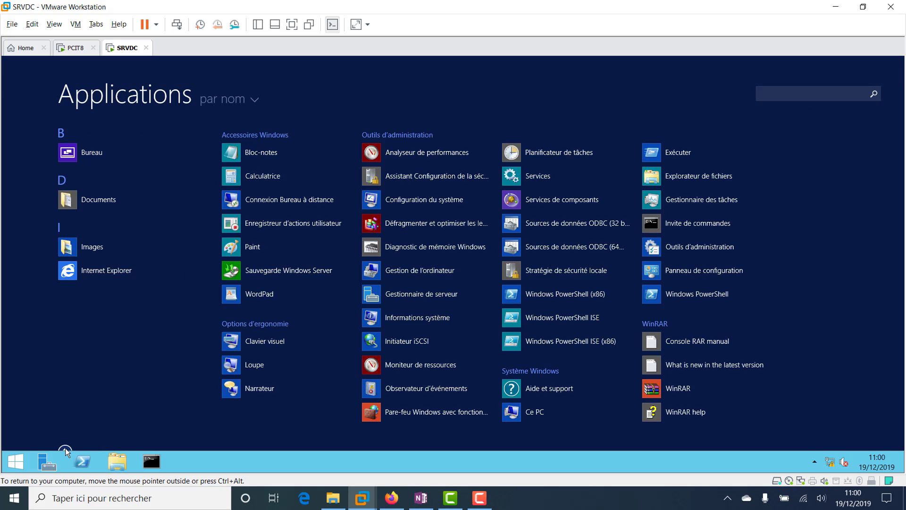
left_click(697, 224)
left_click(416, 93)
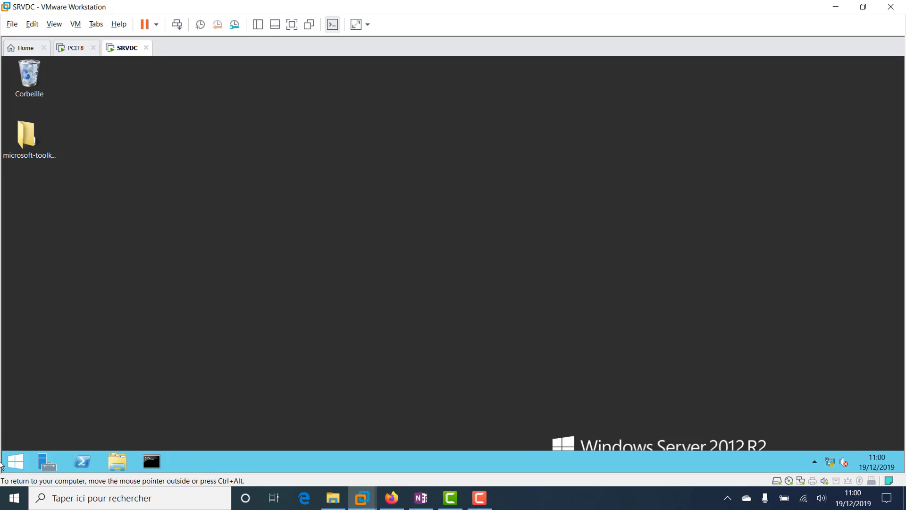
Step: Open the file location of Invite de commandes from the applications list, and send a shortcut of it to the desktop
left_click(15, 465)
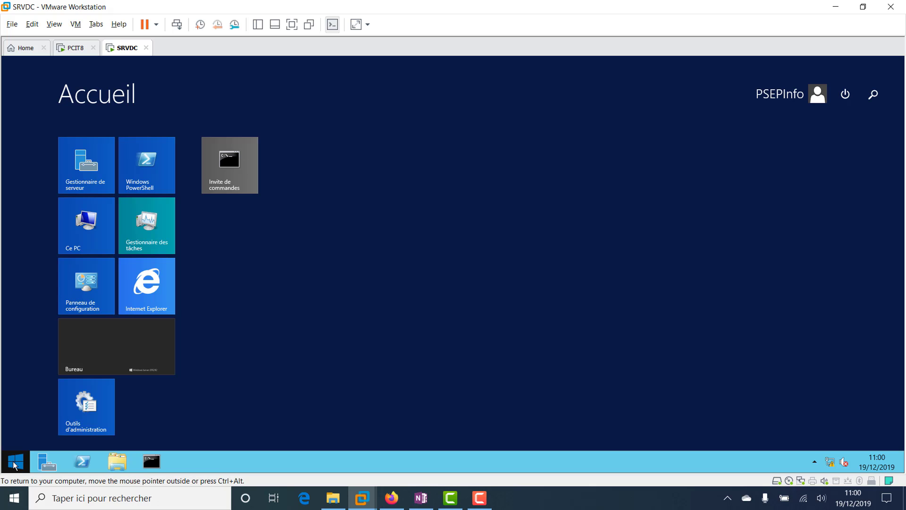
left_click(64, 447)
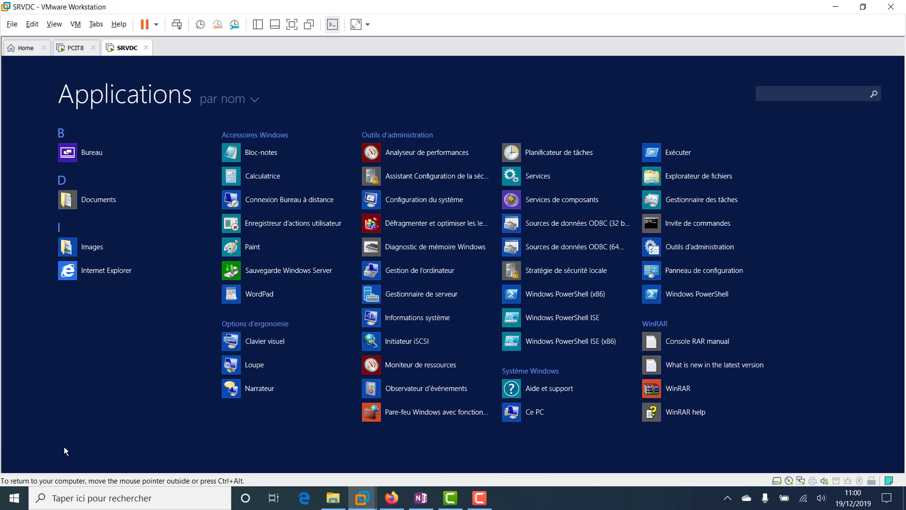
right_click(684, 223)
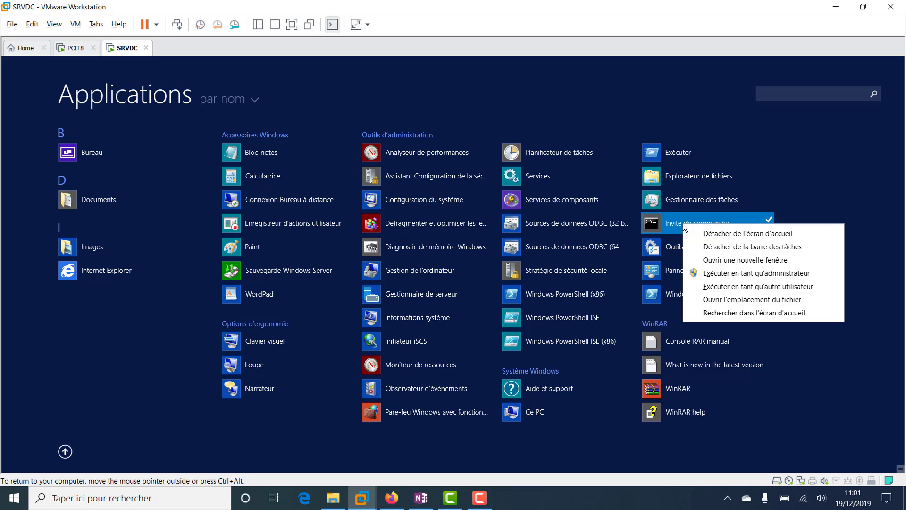
left_click(737, 300)
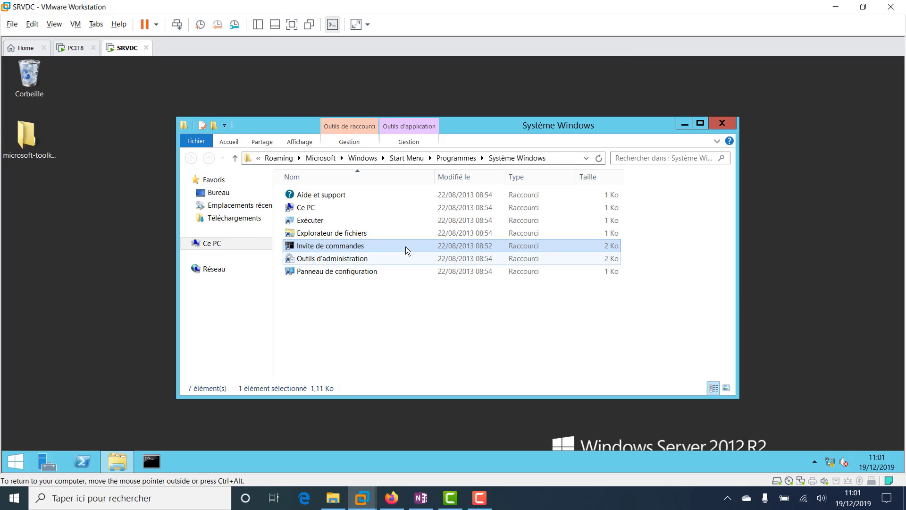
right_click(350, 245)
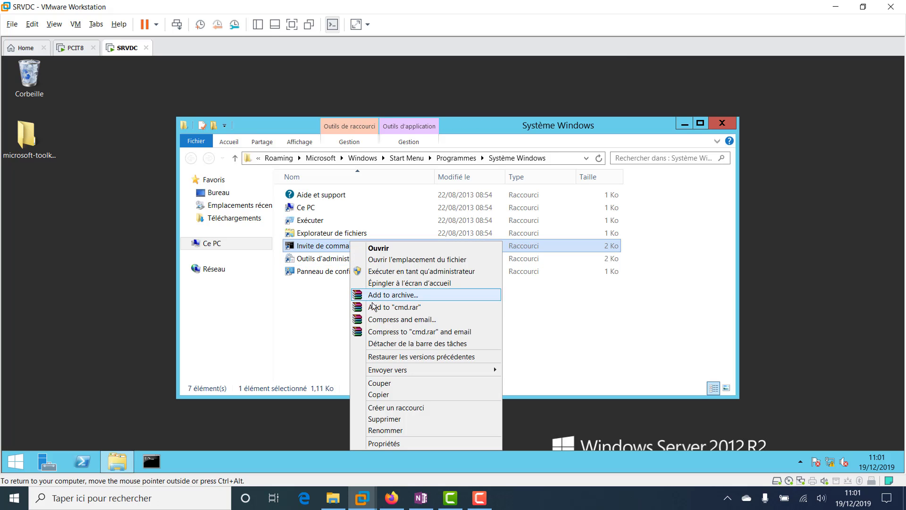
mouse_move(427, 372)
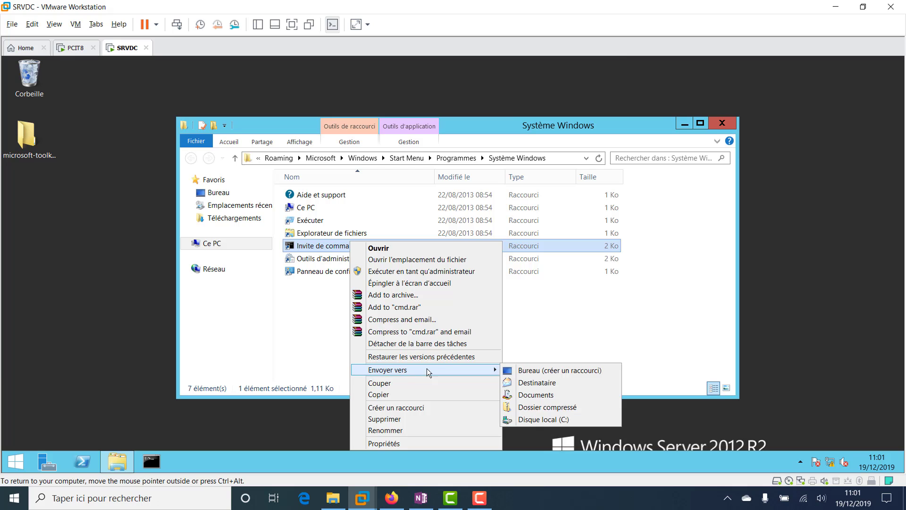
left_click(538, 374)
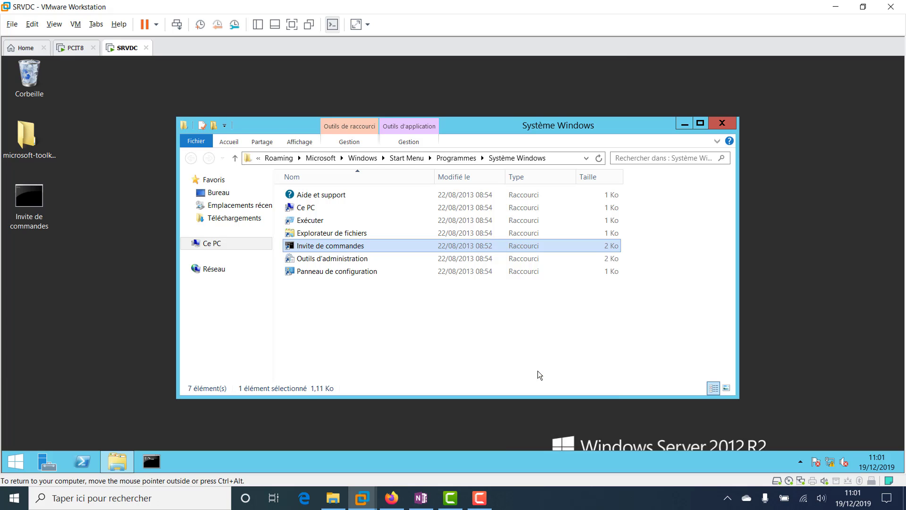
Step: Send a desktop shortcut of Ce PC from the Système Windows folder, and close the folder window
right_click(321, 205)
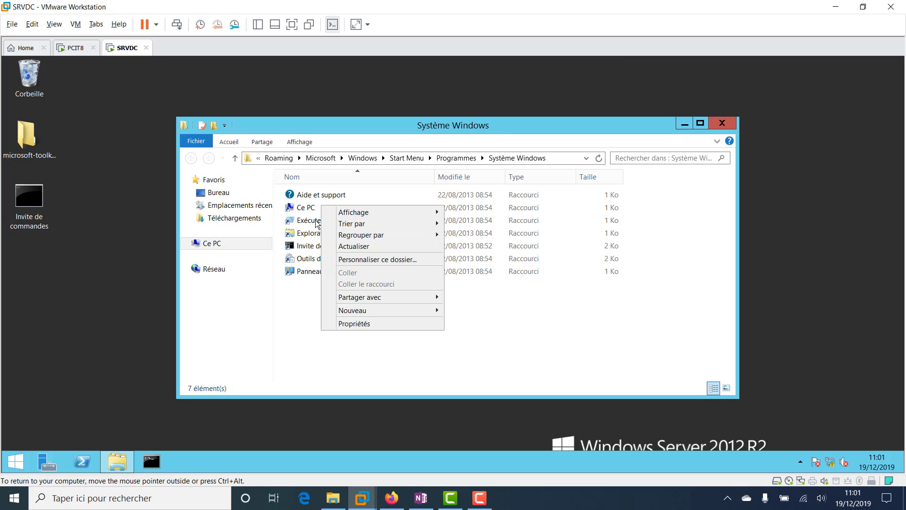
left_click(303, 208)
right_click(303, 207)
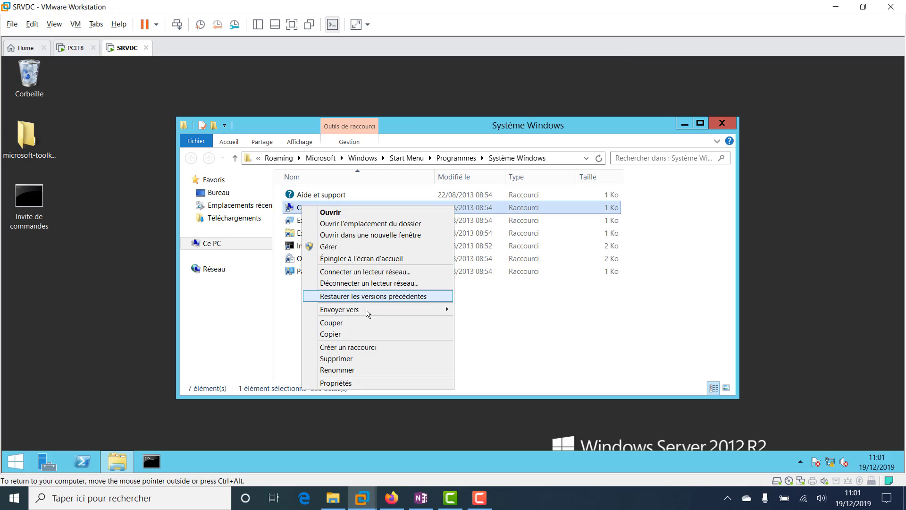
mouse_move(366, 310)
left_click(485, 310)
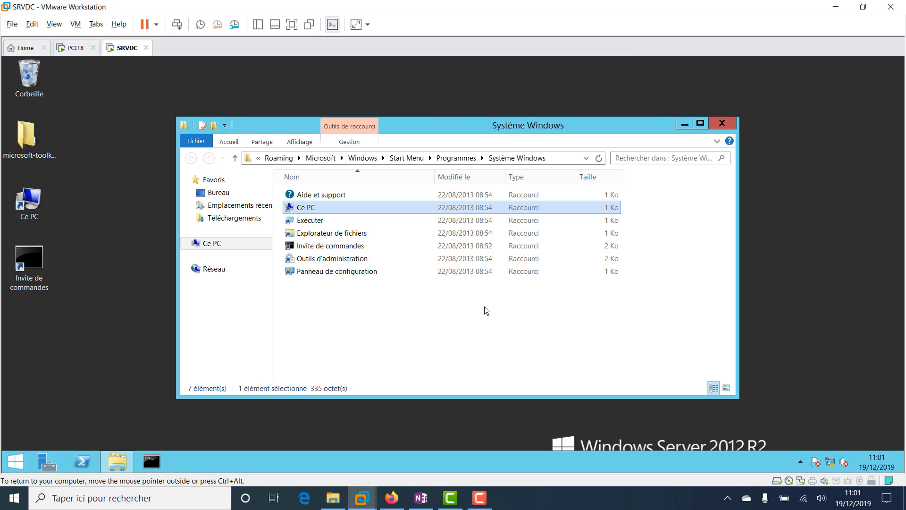
left_click(722, 123)
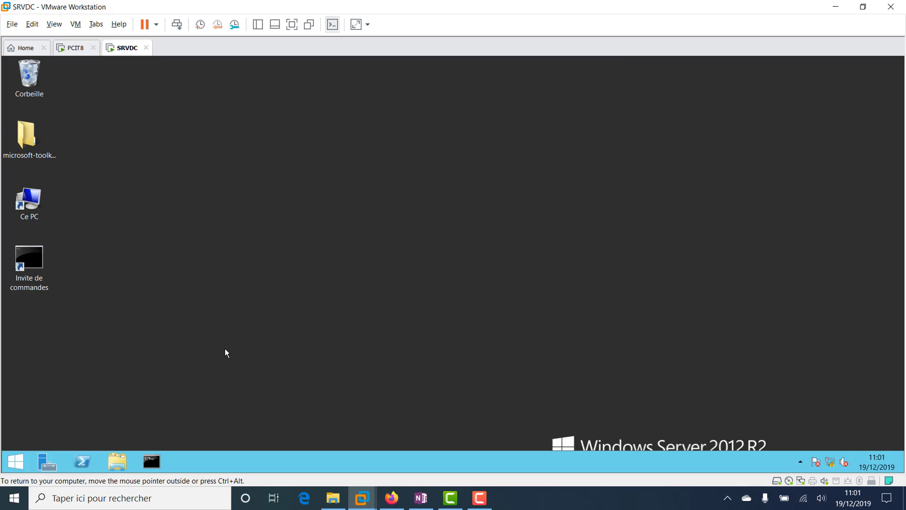
Step: Open Gestionnaire de serveur, view the properties of Serveur local, and return to Tableau de bord
left_click(45, 465)
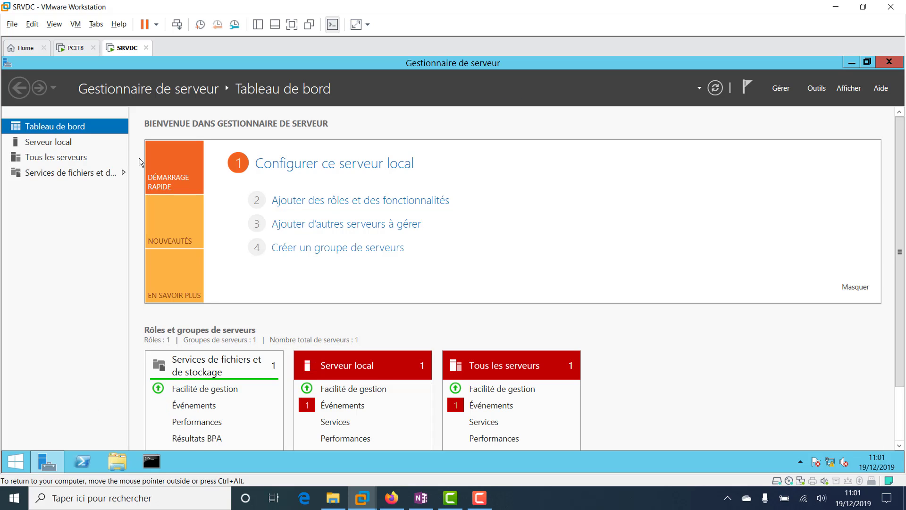
left_click(55, 141)
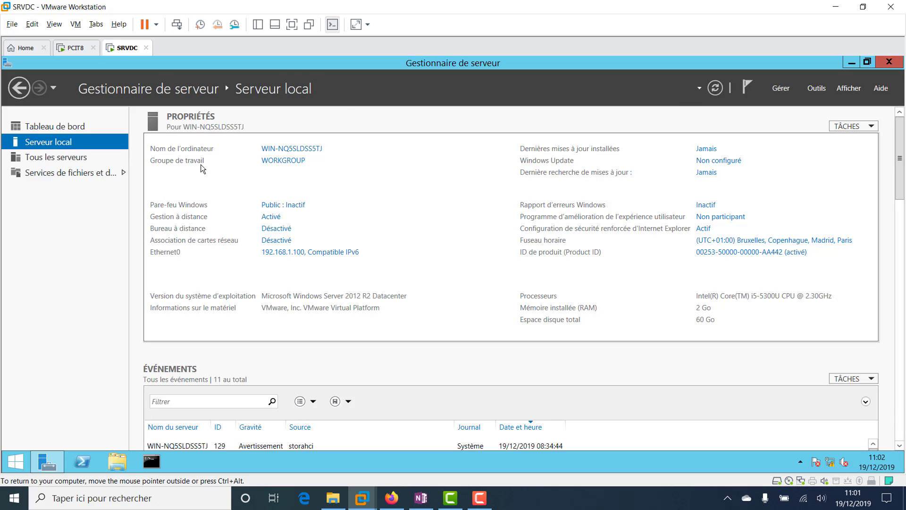
left_click(51, 128)
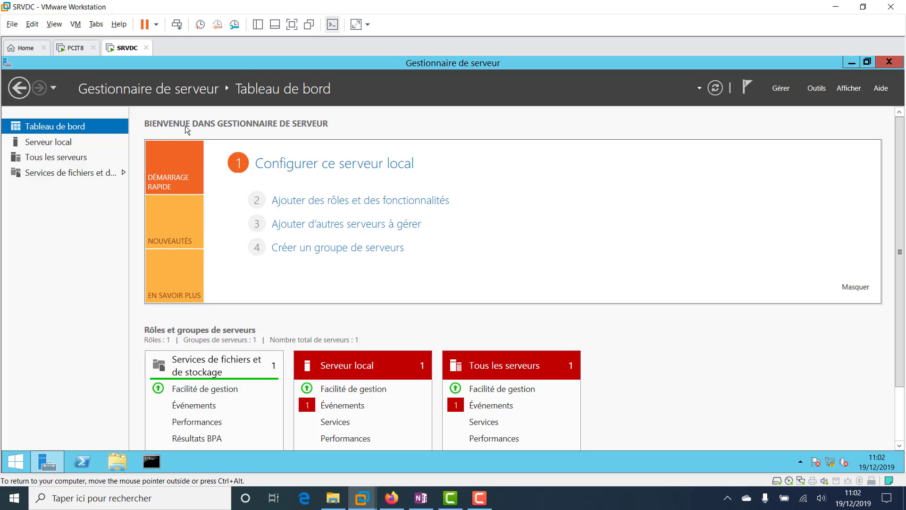
Step: Hide the welcome section of Tableau de bord, redisplay it, and hide it again
left_click(858, 288)
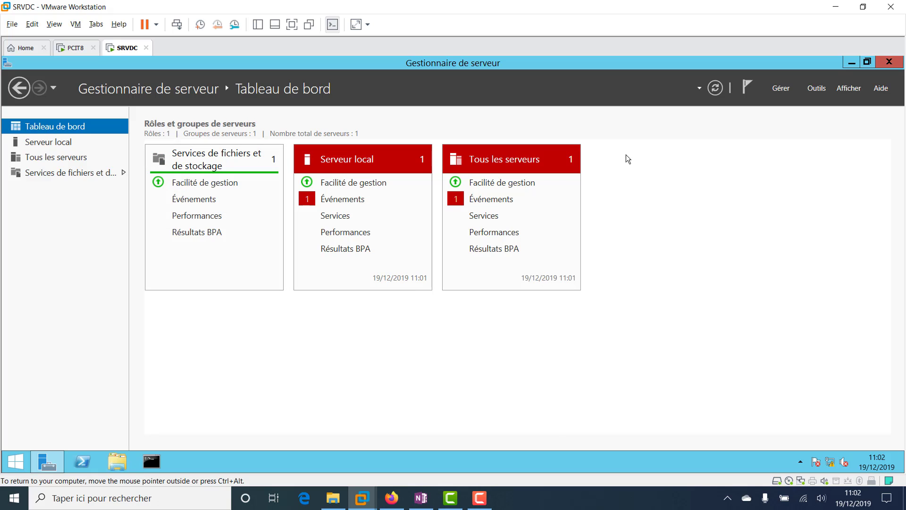
left_click(849, 89)
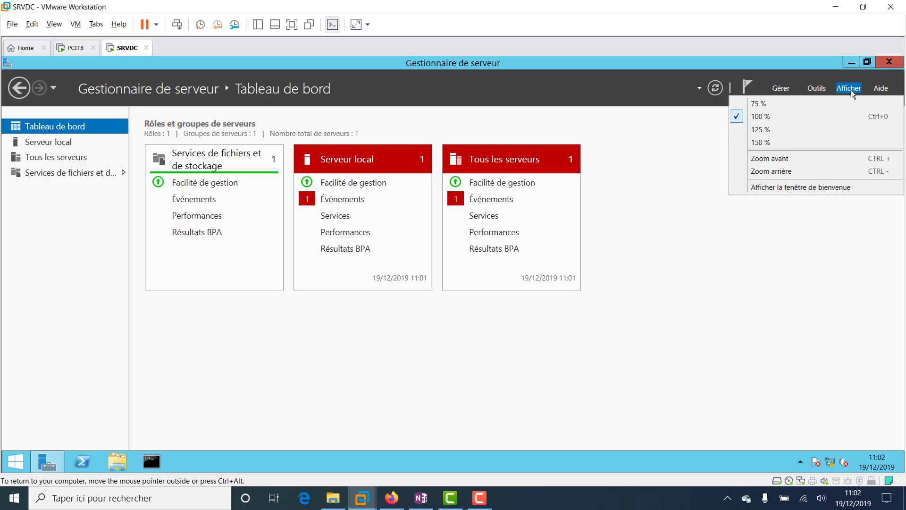
left_click(803, 188)
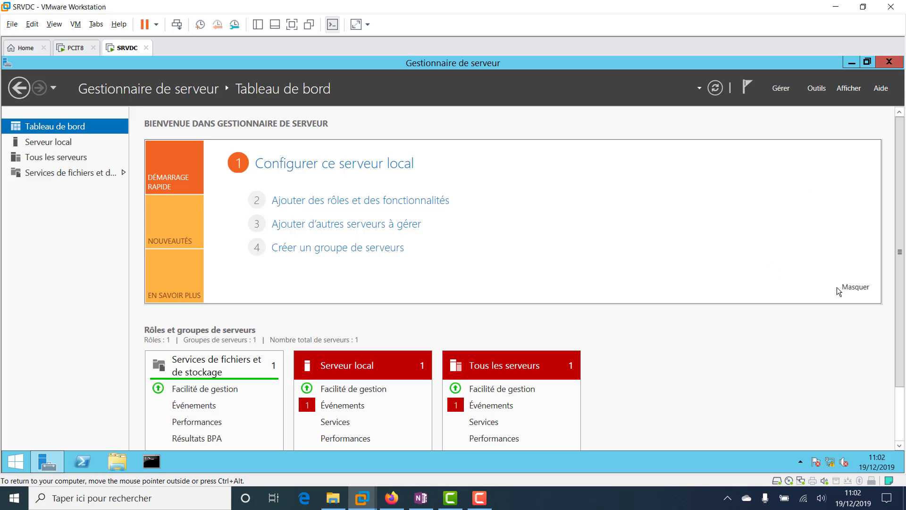
left_click(860, 288)
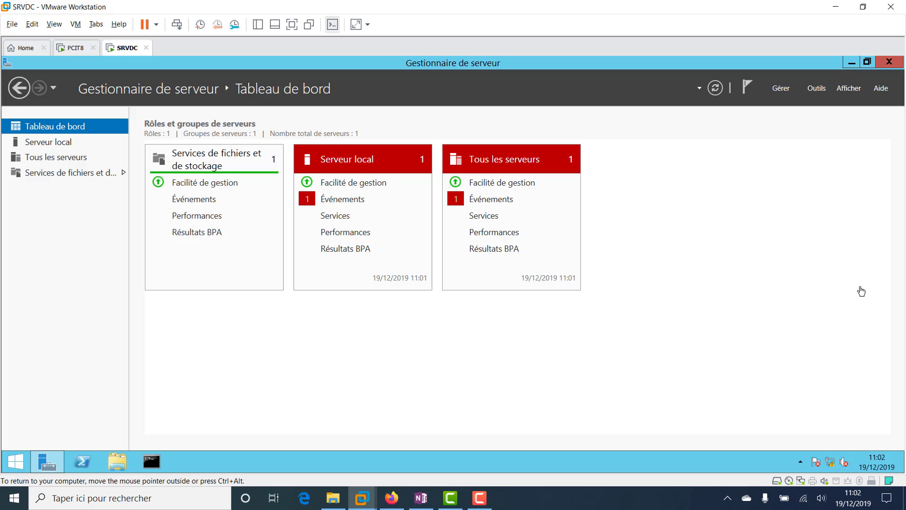
Step: Review the administration tools and the role and server management commands offered by Gestionnaire de serveur
left_click(817, 89)
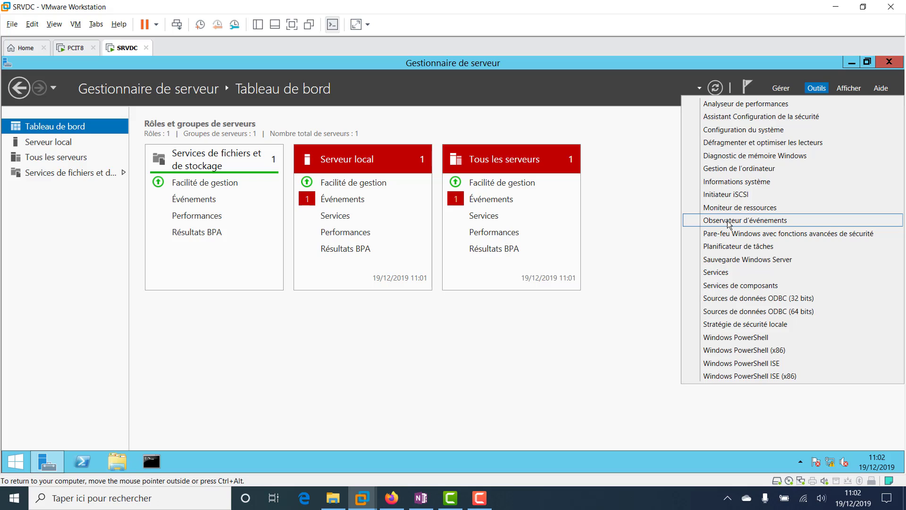
left_click(662, 155)
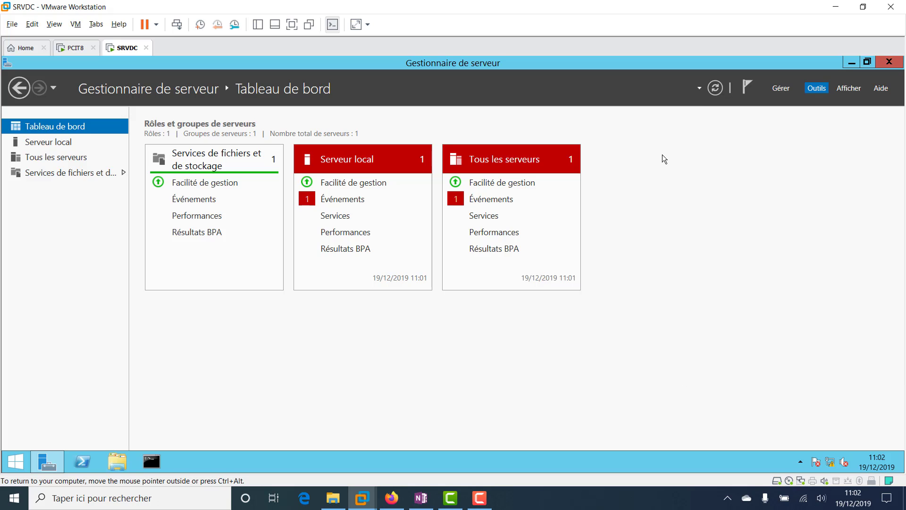
left_click(787, 91)
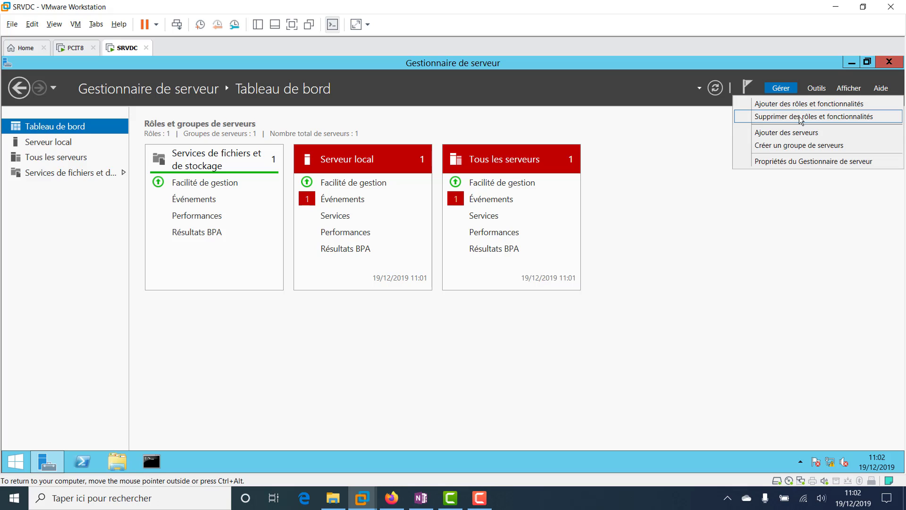
left_click(691, 142)
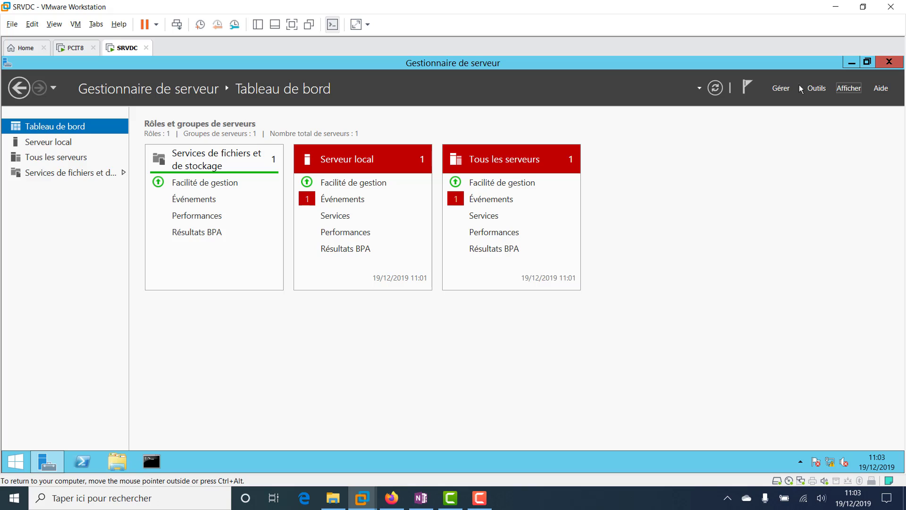
Step: Set Gestionnaire de serveur not to start automatically at sign-in, and close it
left_click(782, 89)
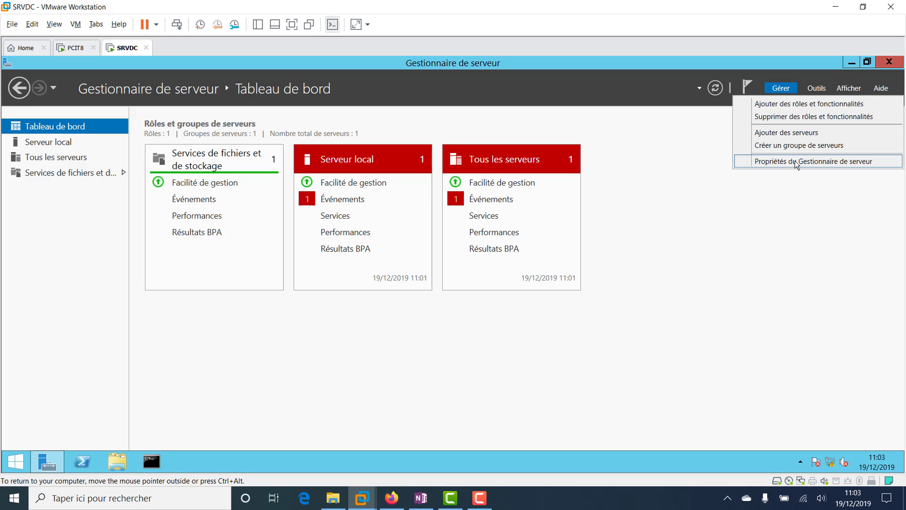
left_click(813, 161)
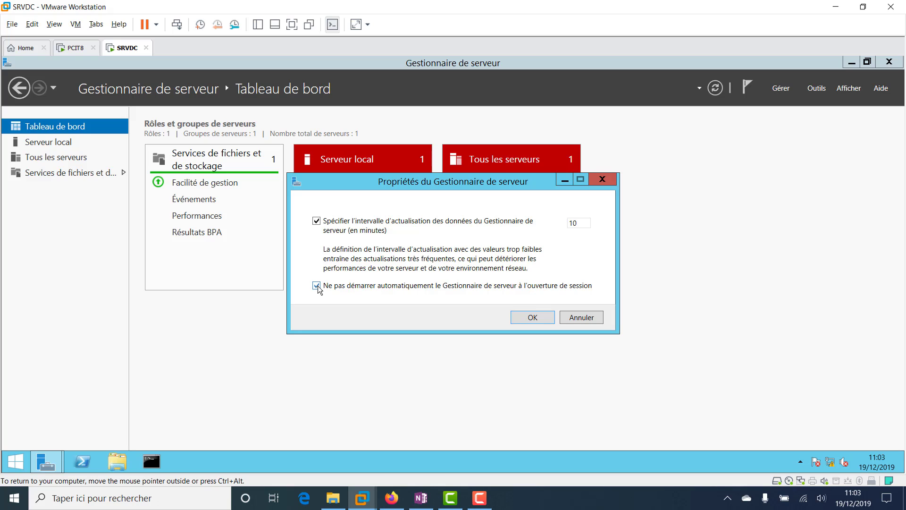
left_click(533, 317)
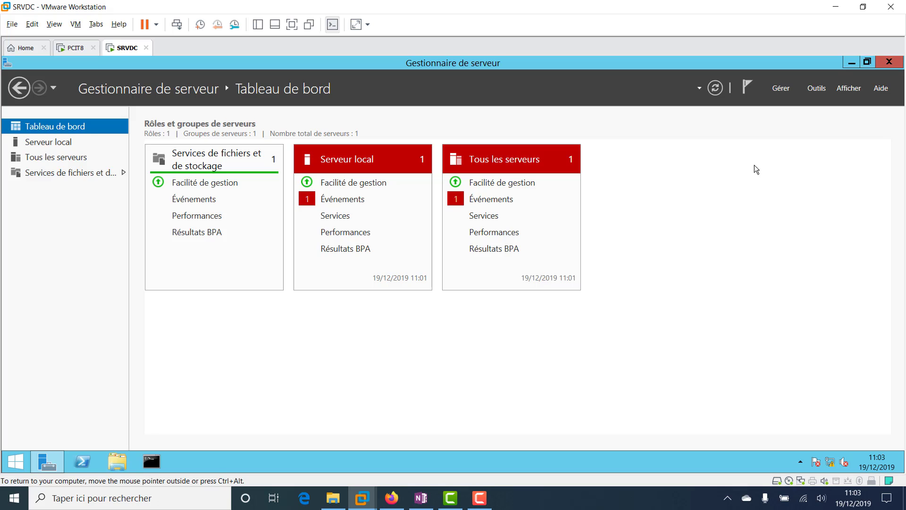
left_click(890, 63)
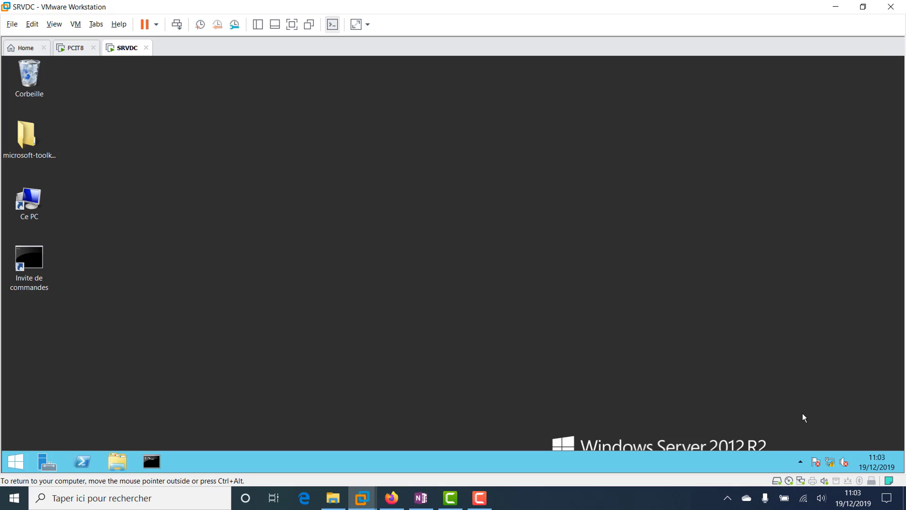
Step: Open Centre Réseau et partage from the network status indicator, and display the adapter list in Connexions réseau
mouse_move(832, 466)
right_click(830, 465)
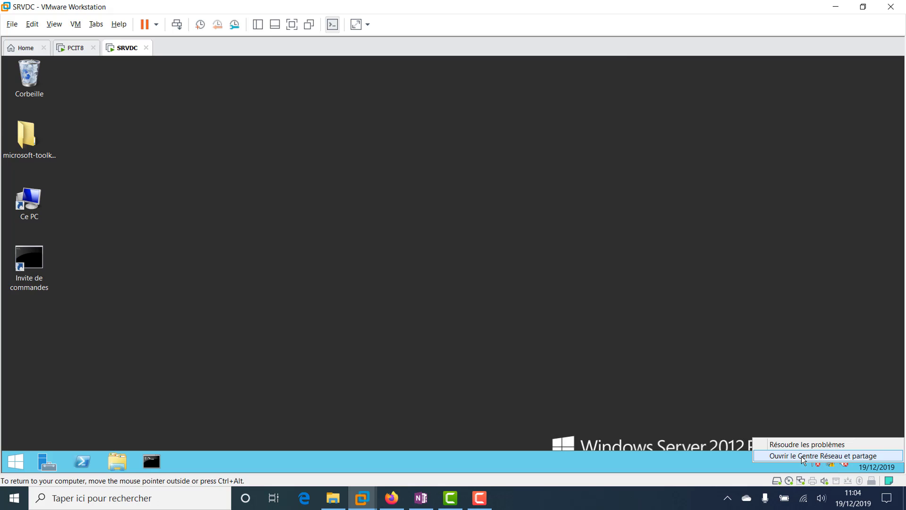
left_click(812, 456)
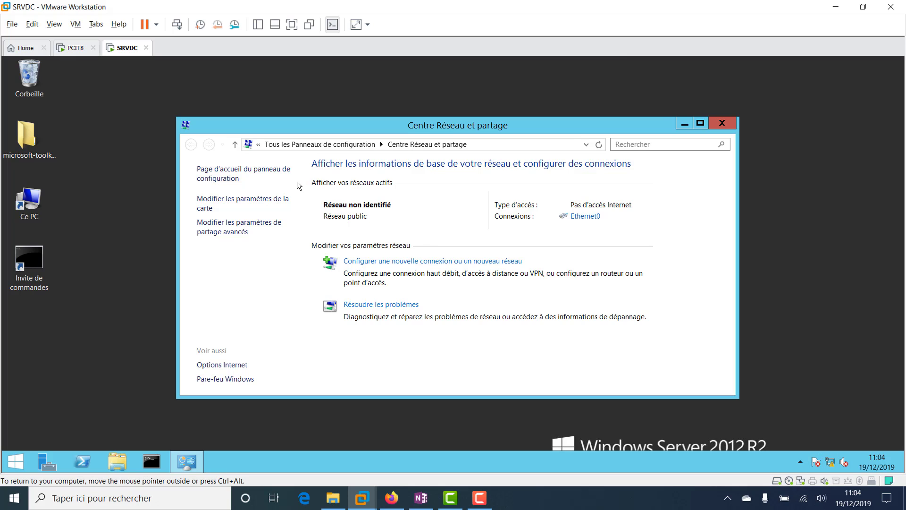
left_click(238, 203)
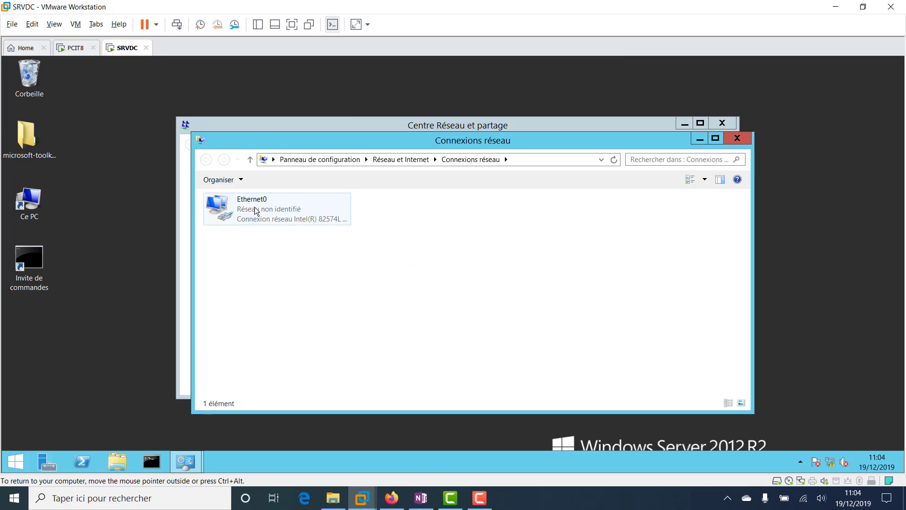
Step: View the TCP/IPv4 addressing settings in the Ethernet0 properties, and cancel both dialogs without changing anything
right_click(254, 211)
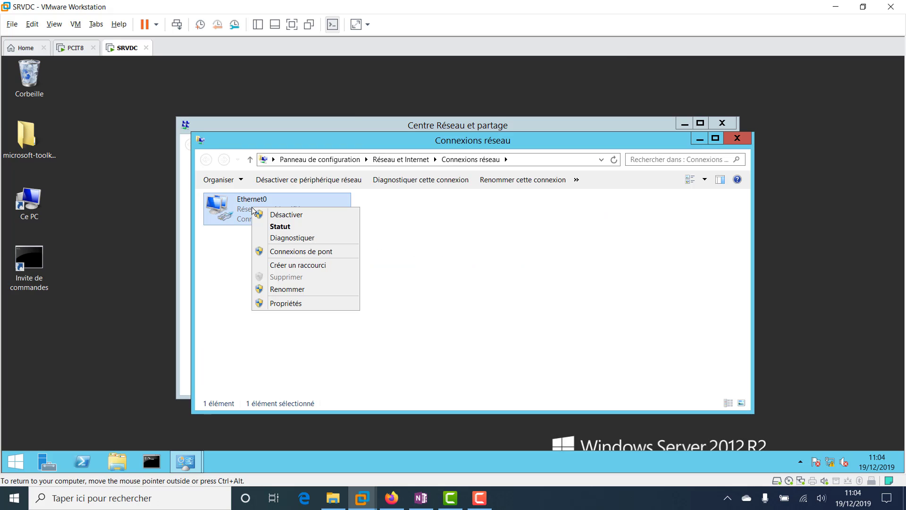
left_click(284, 304)
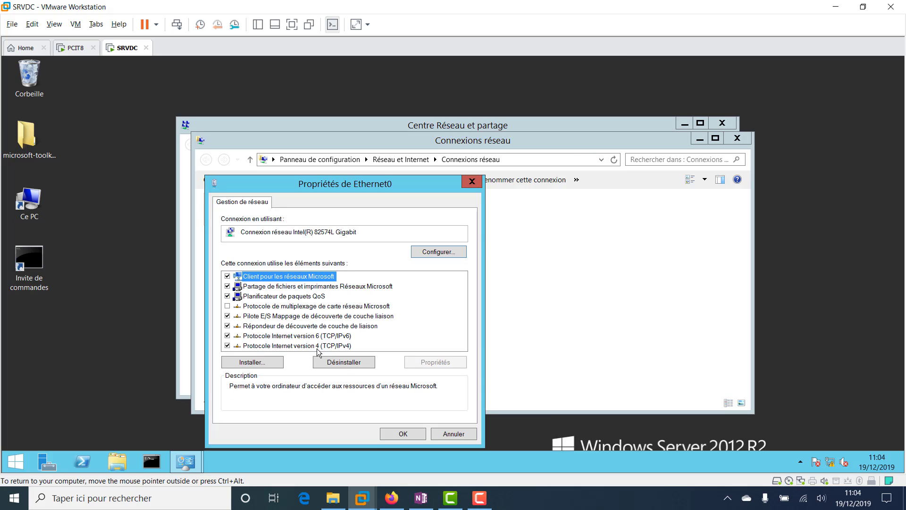
left_click(312, 347)
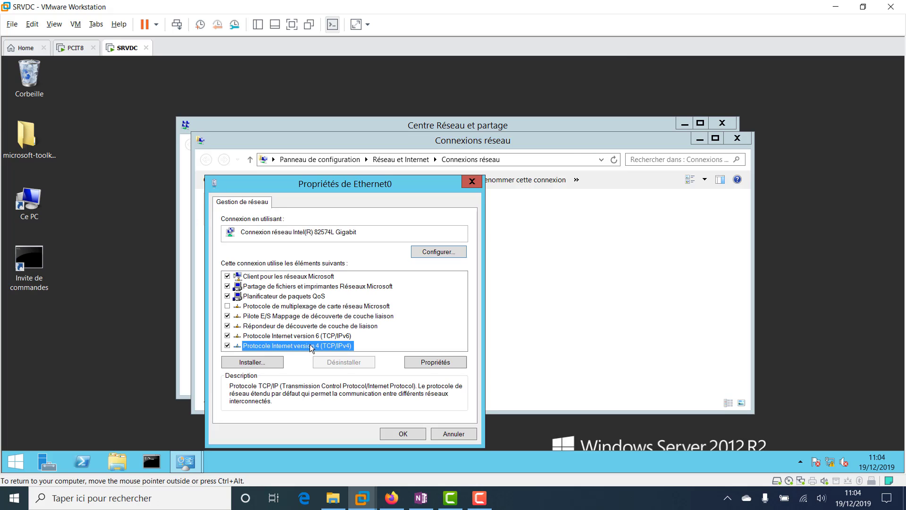
left_click(427, 363)
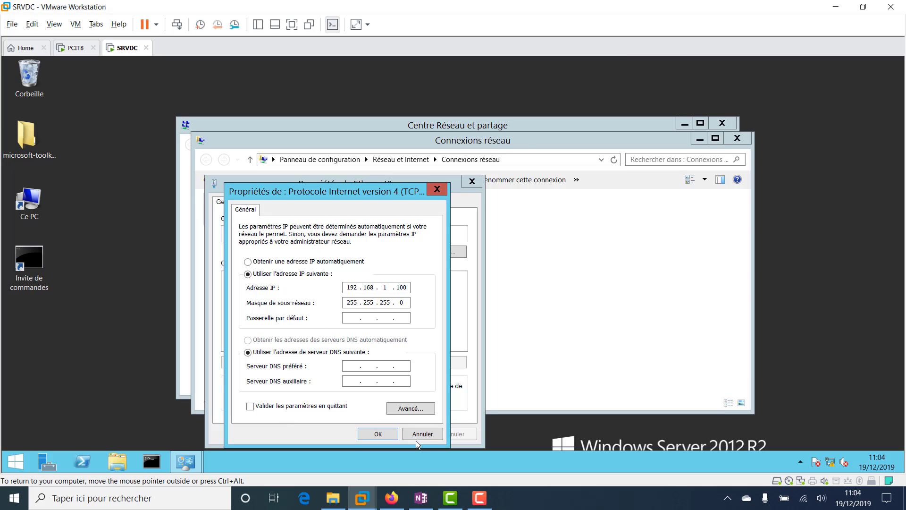
left_click(428, 435)
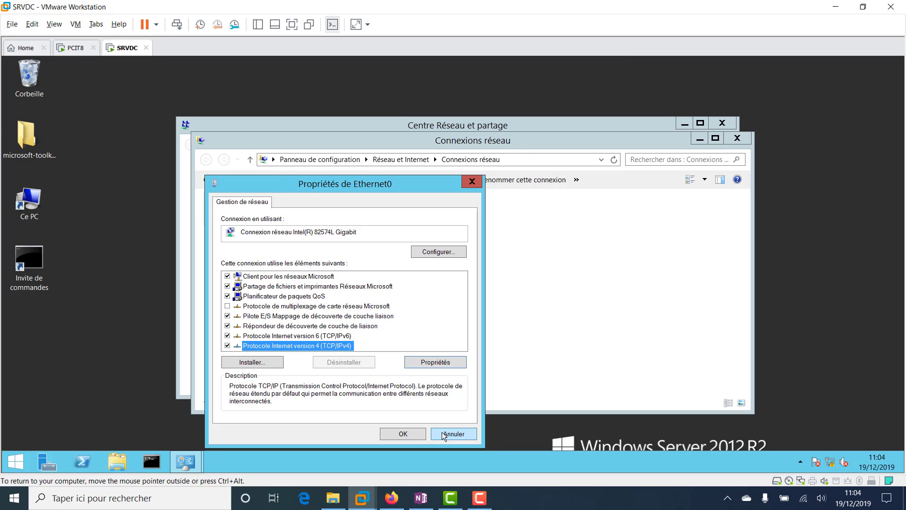
left_click(443, 434)
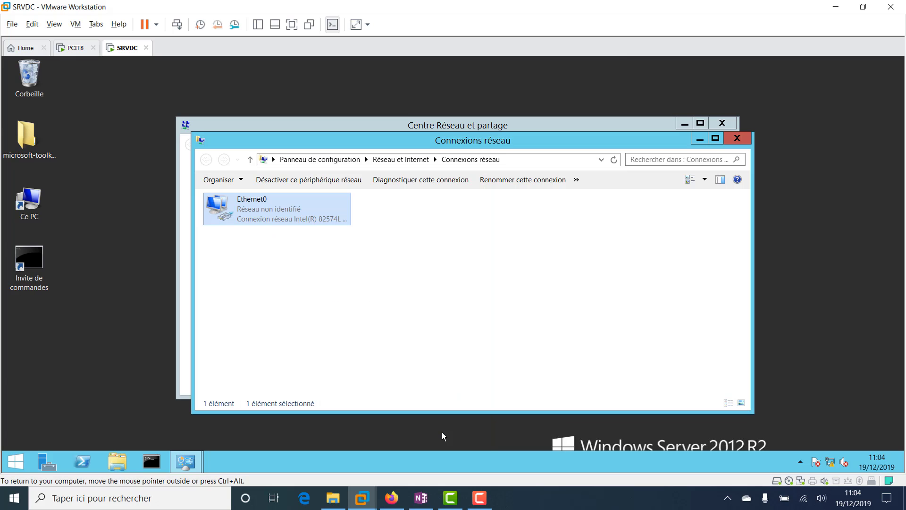
Step: Open the status of Ethernet0, examine its network connection details, and close the details
right_click(261, 211)
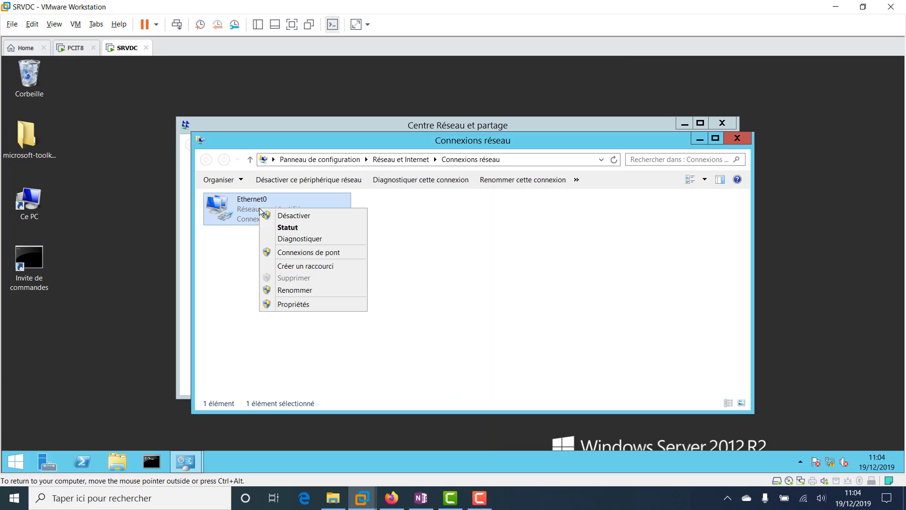
left_click(295, 228)
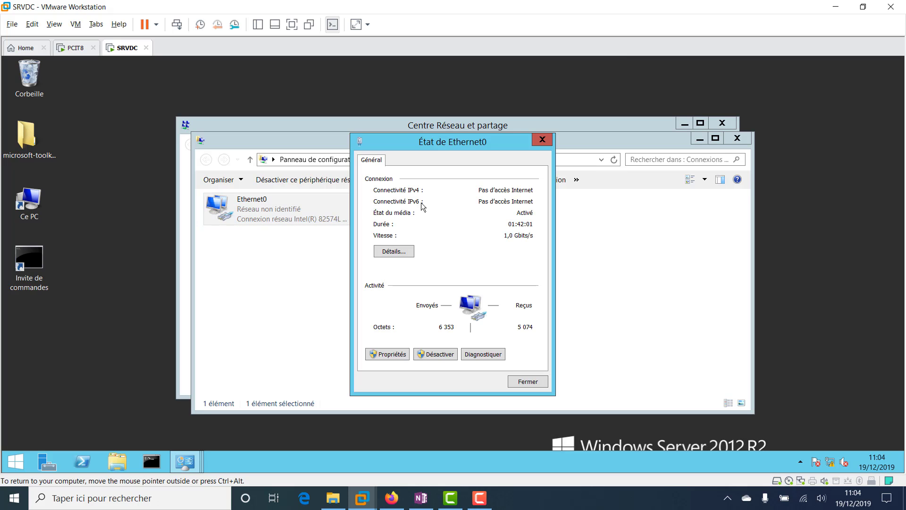
left_click(398, 253)
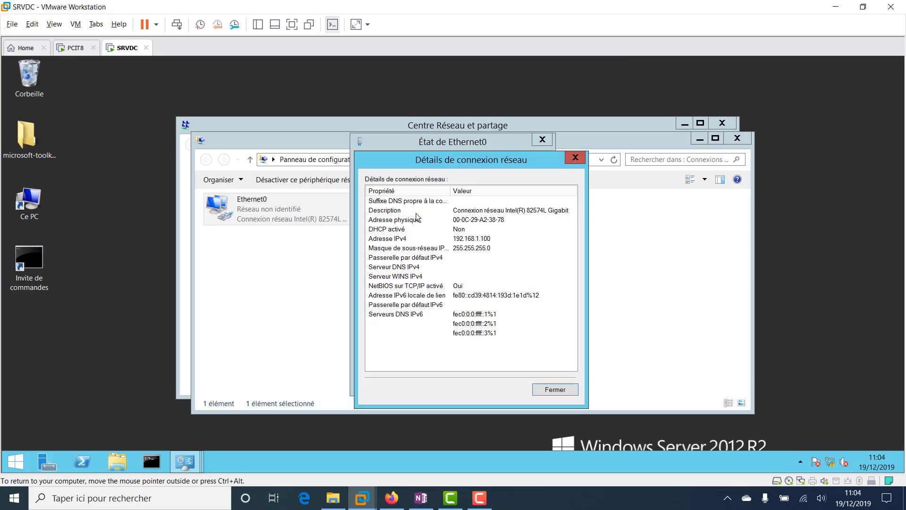
left_click(552, 391)
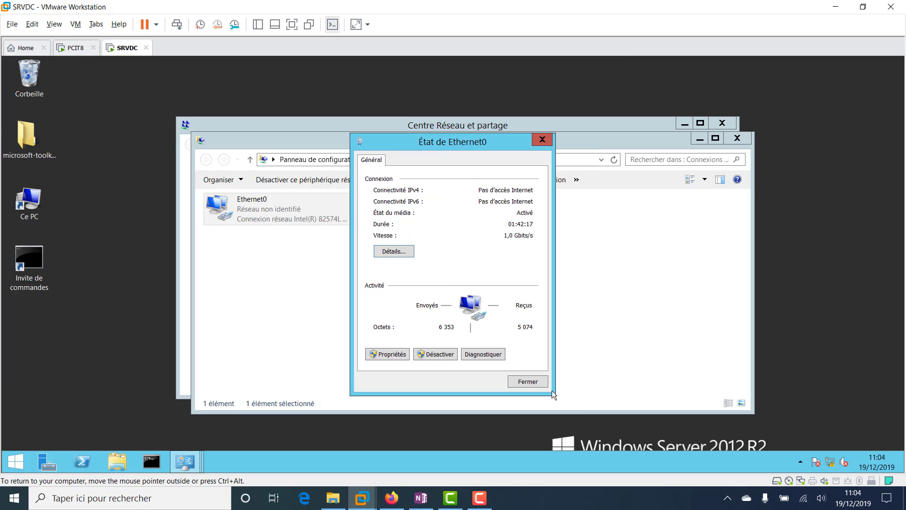
Step: View the TCP/IPv4 settings from the Ethernet0 status dialog, cancel them, and close the status and Connexions réseau windows
left_click(387, 355)
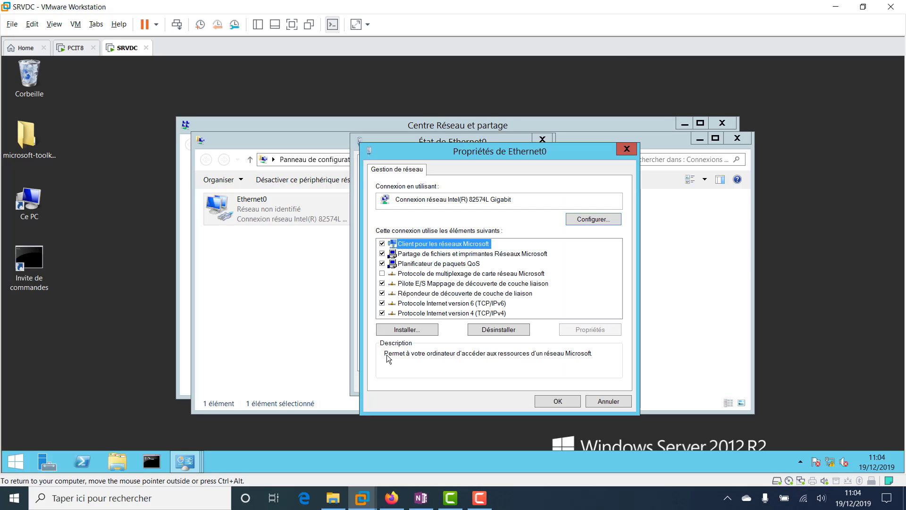
left_click(444, 313)
left_click(597, 329)
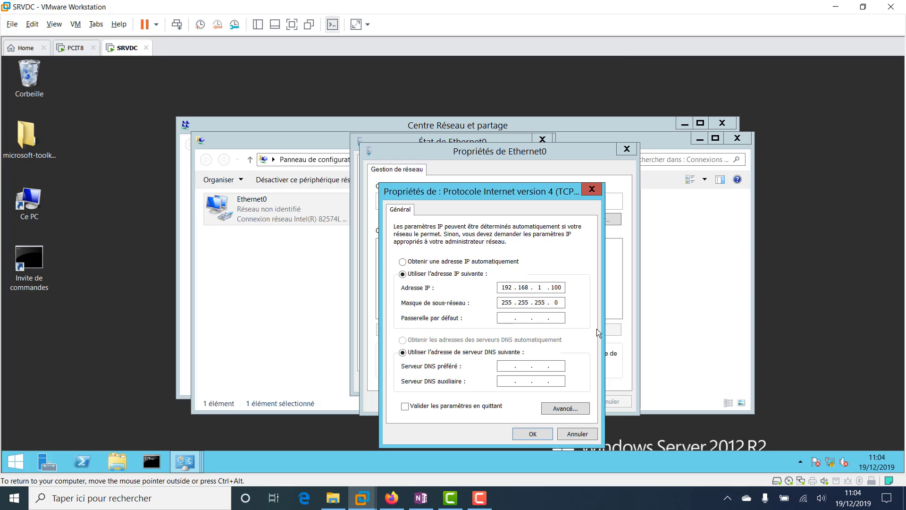
left_click(576, 434)
left_click(599, 402)
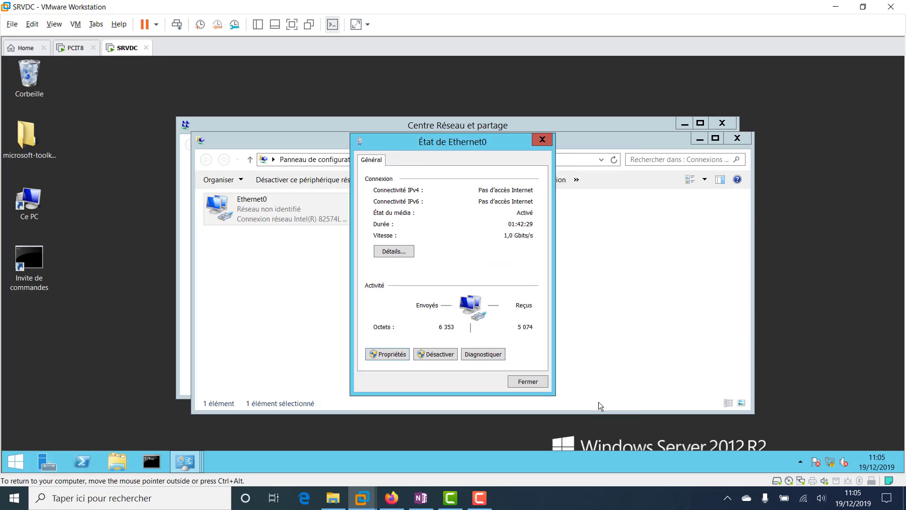
left_click(537, 381)
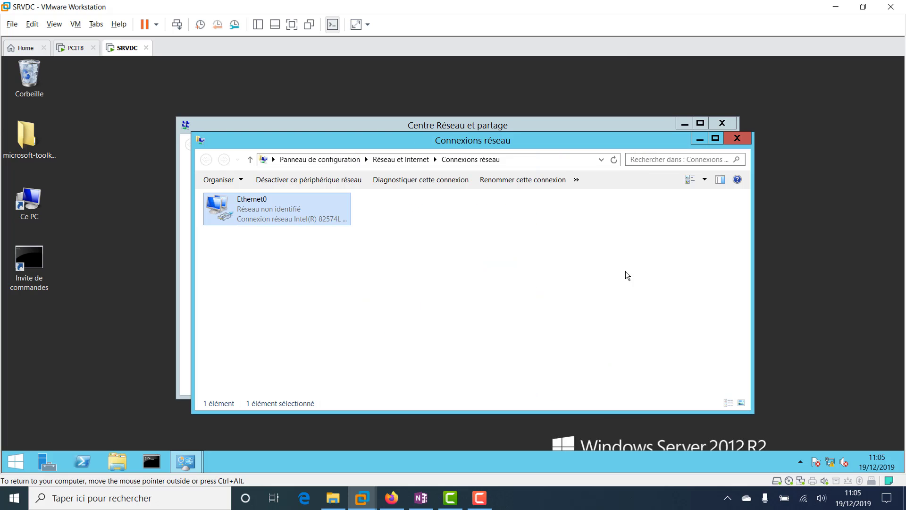
left_click(738, 139)
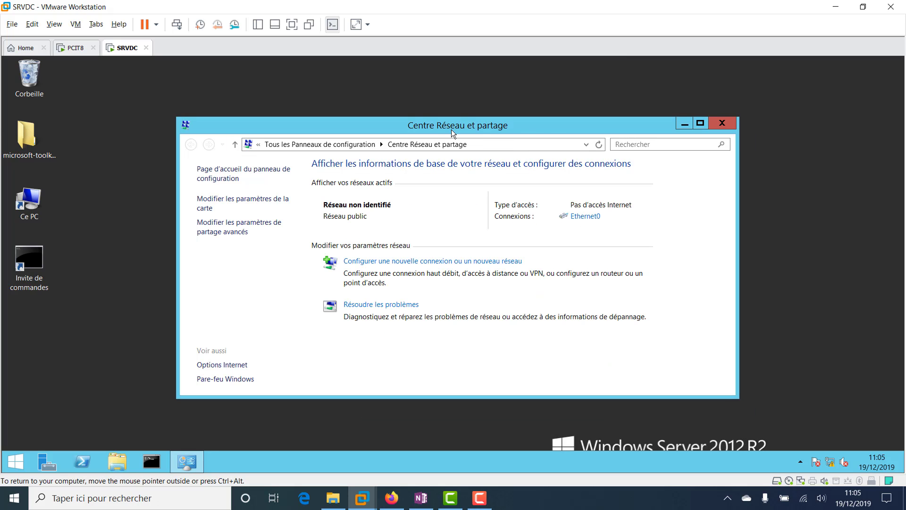
Step: Open the advanced sharing settings and review network discovery and file and printer sharing for the Invité ou public profile
left_click(228, 228)
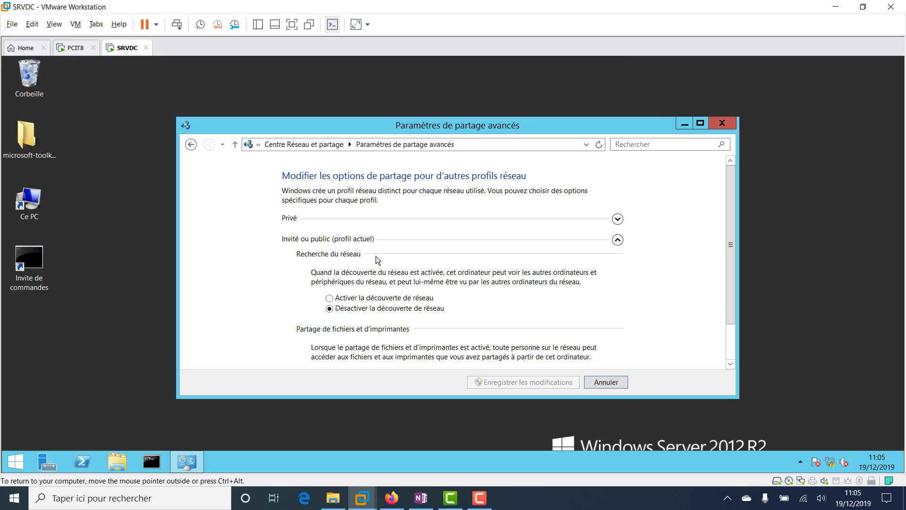
left_click(731, 355)
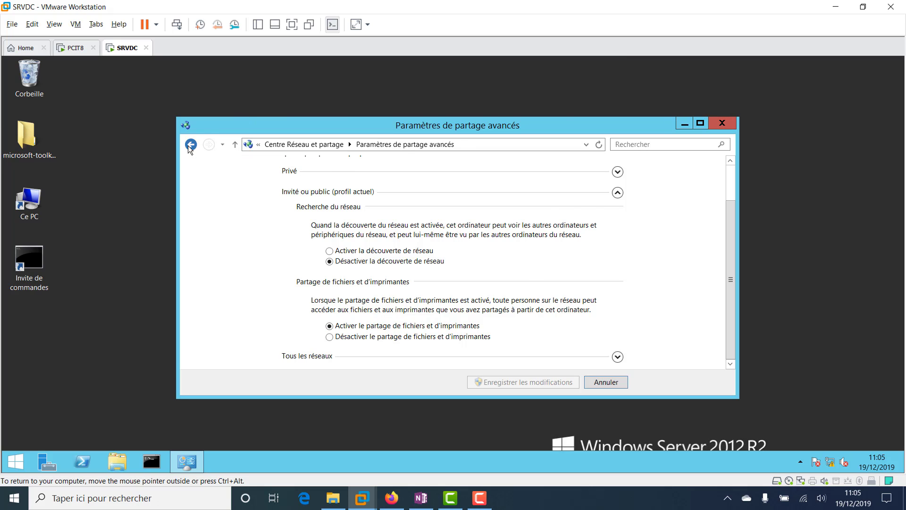
Step: Leave the sharing settings, review the Pare-feu Windows activation settings for private and public networks, accept them as they are, and close the window
left_click(188, 145)
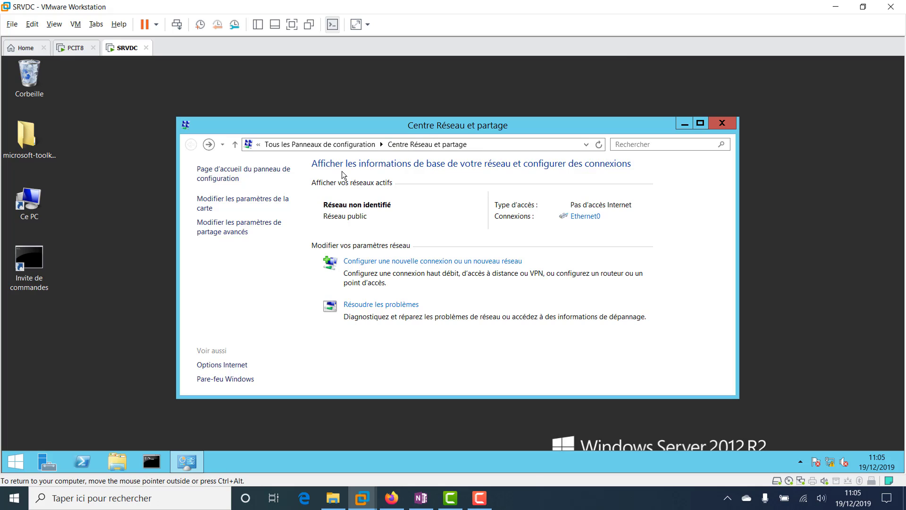
left_click(220, 380)
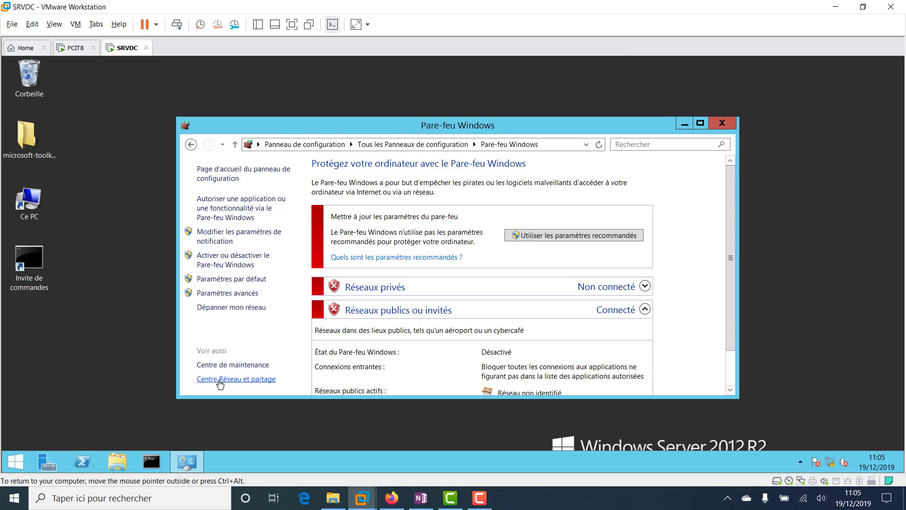
left_click(224, 266)
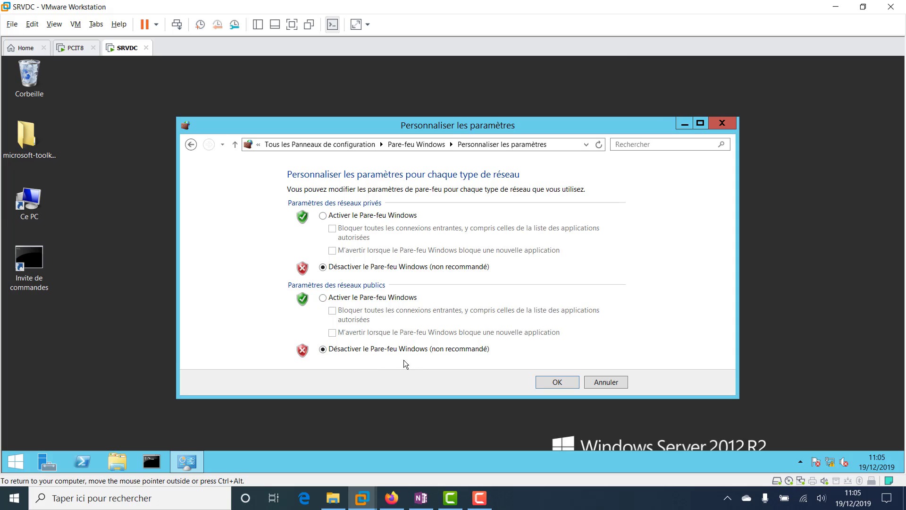
left_click(569, 382)
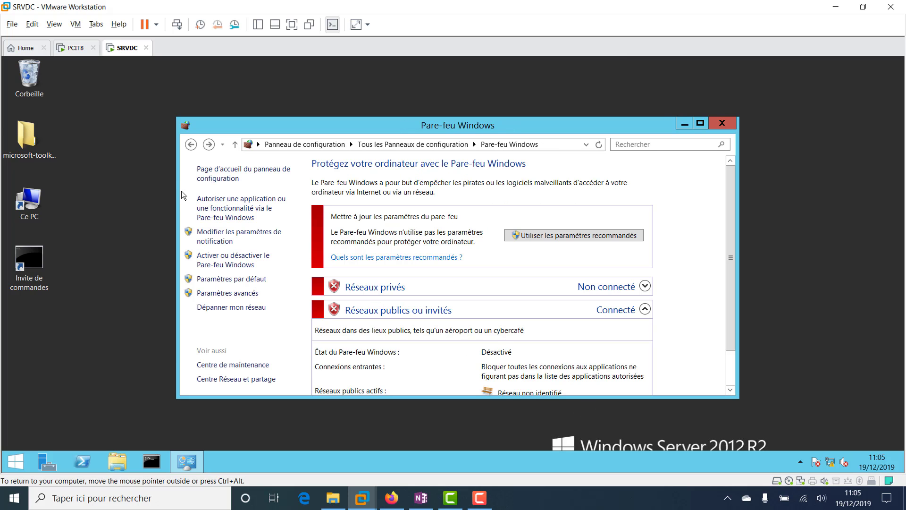
left_click(720, 123)
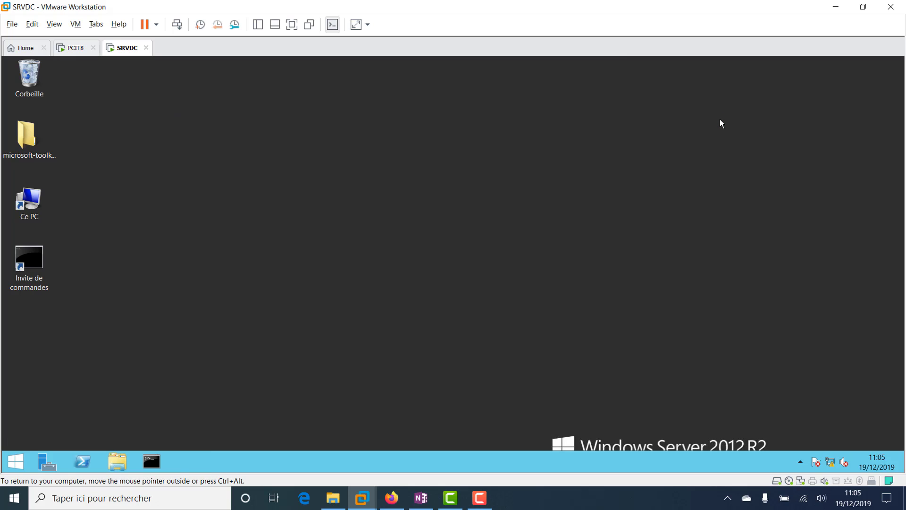
Step: Open the Panneau de configuration from the Start shortcut list to view its items, and close it
right_click(17, 461)
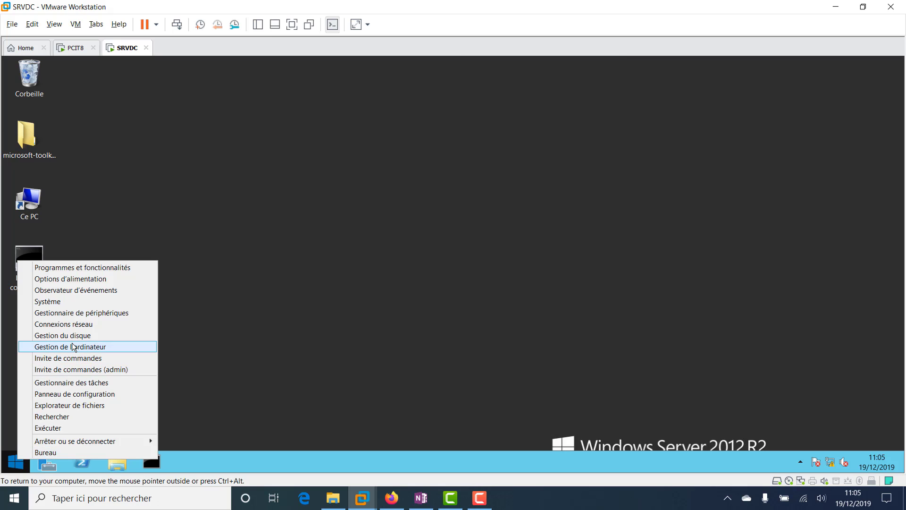
left_click(68, 395)
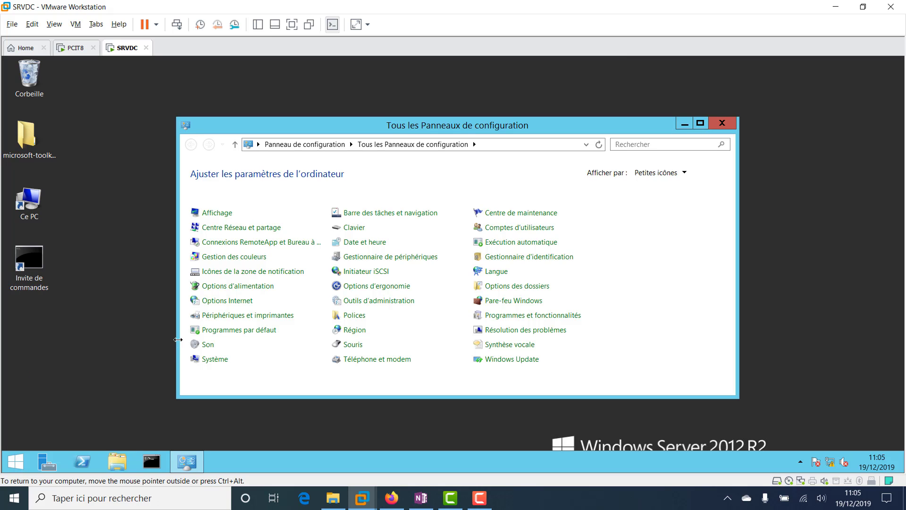
left_click(722, 123)
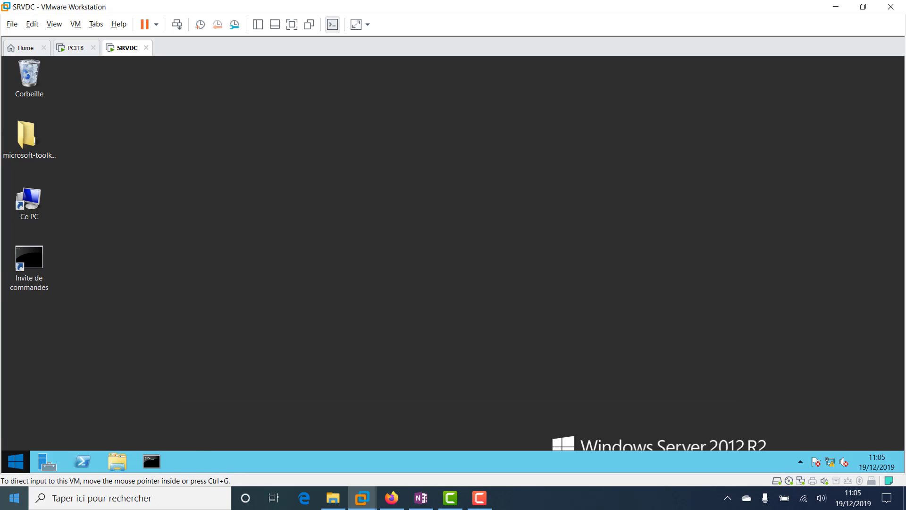
Step: Search the Accueil screen for "panneau de configuration" and open the Panneau de configuration result
left_click(16, 470)
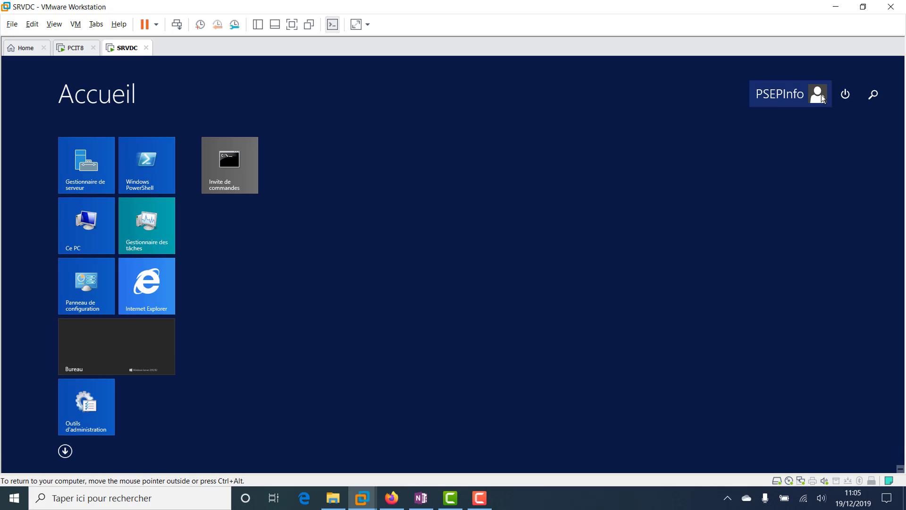
left_click(882, 95)
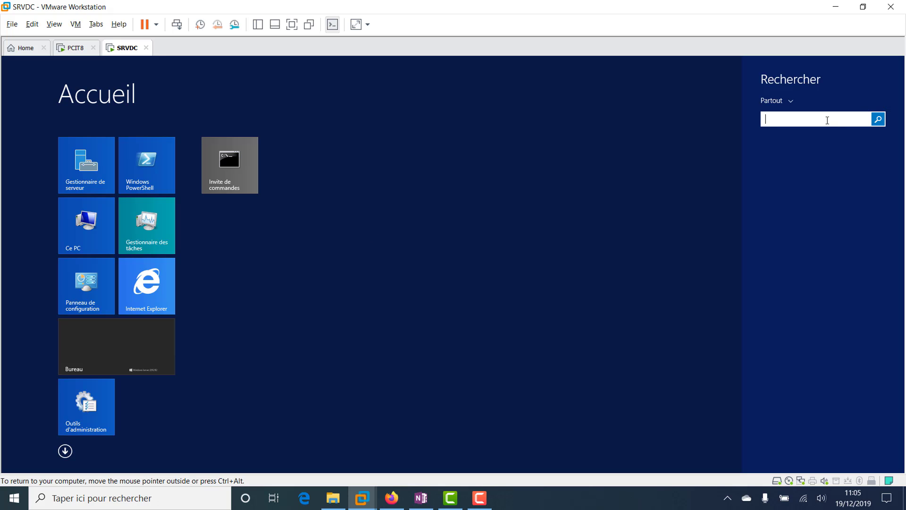
type("panneau de configuration")
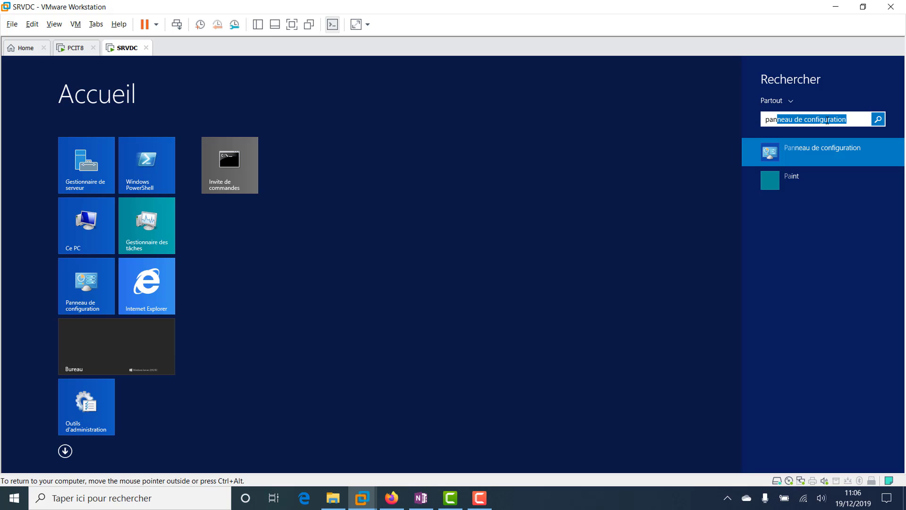
key("Return")
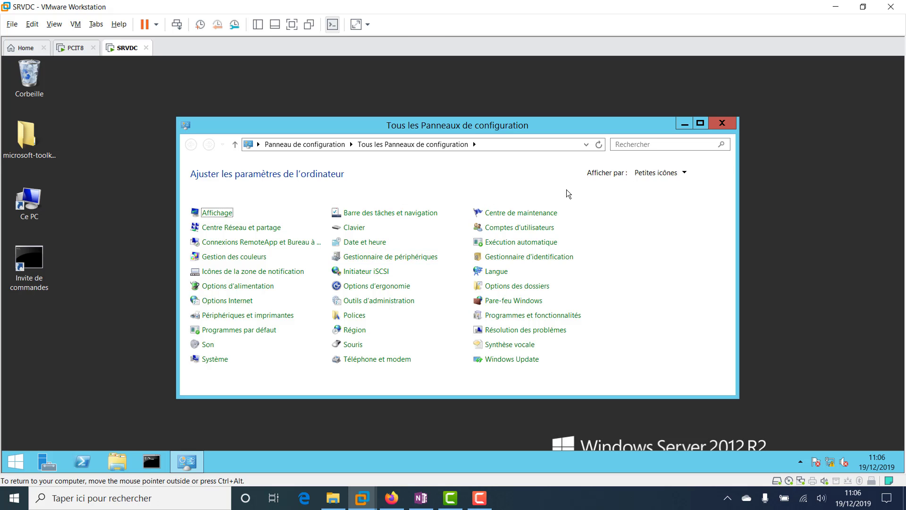
Step: Display the Panneau de configuration by Catégorie to view its groups, and return it to Petites icônes
left_click(650, 173)
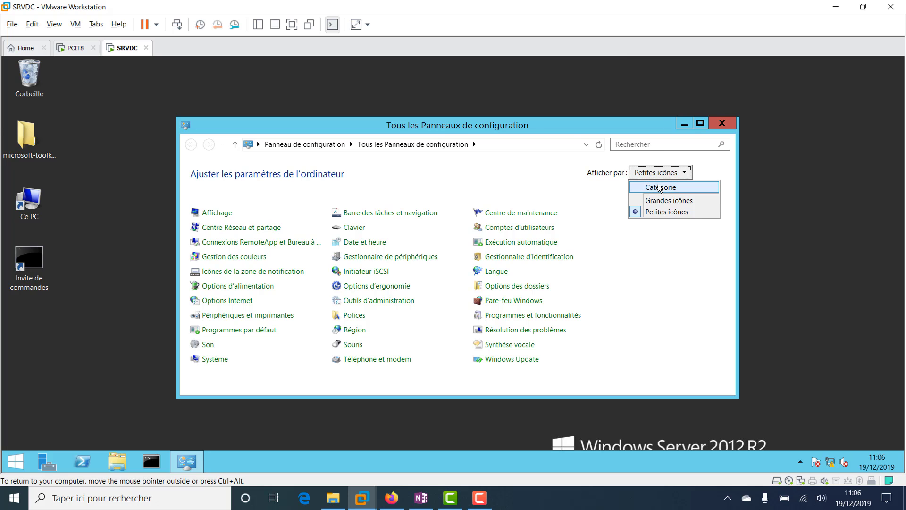
left_click(658, 185)
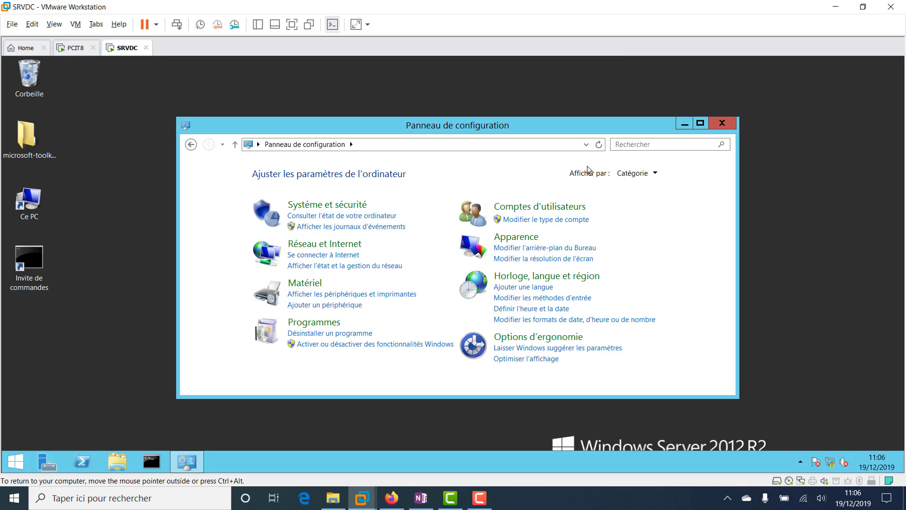
left_click(635, 174)
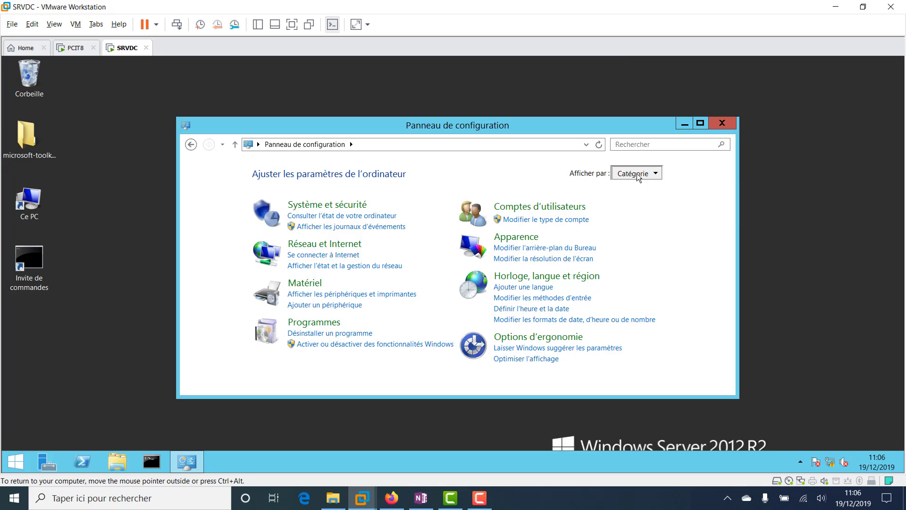
left_click(645, 213)
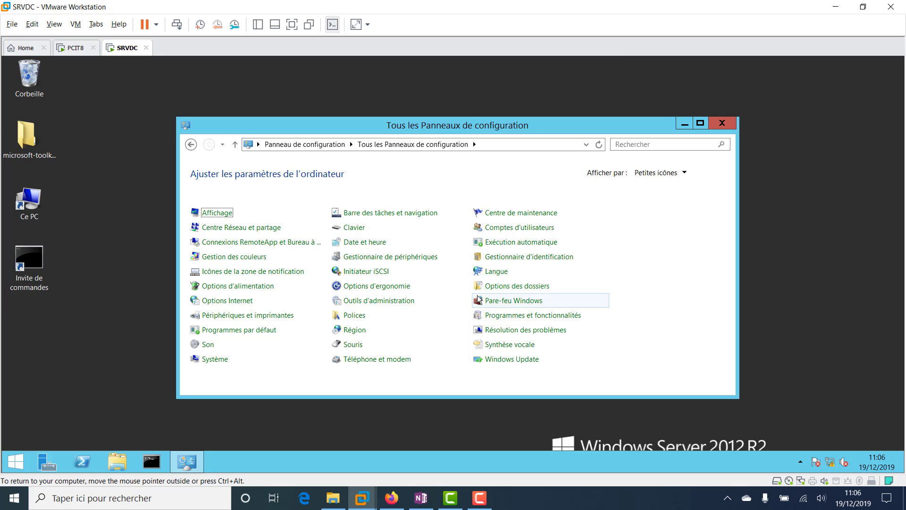
Step: View the Pare-feu Windows page from the Panneau de configuration, and close the window
left_click(497, 302)
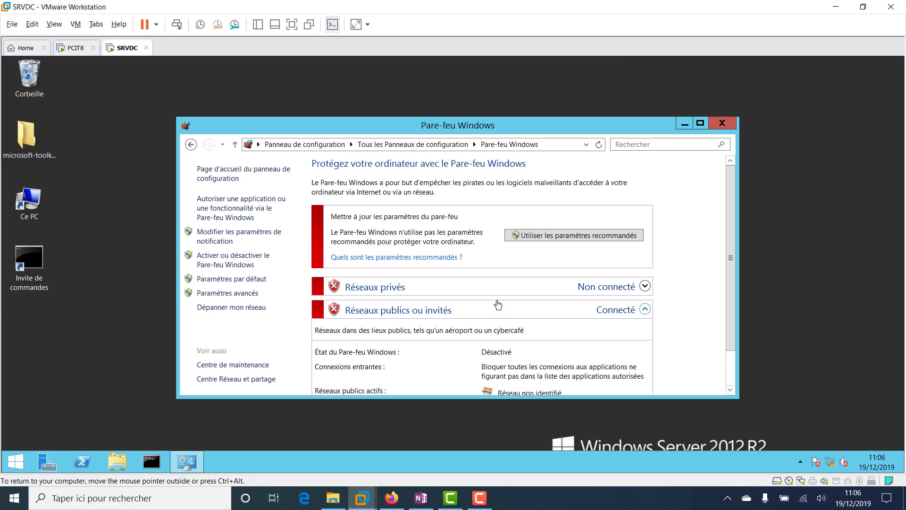
left_click(723, 123)
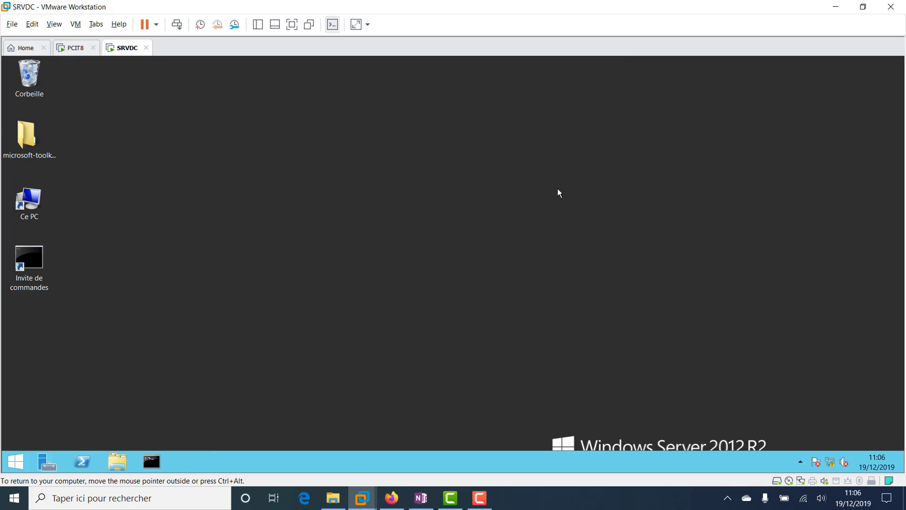